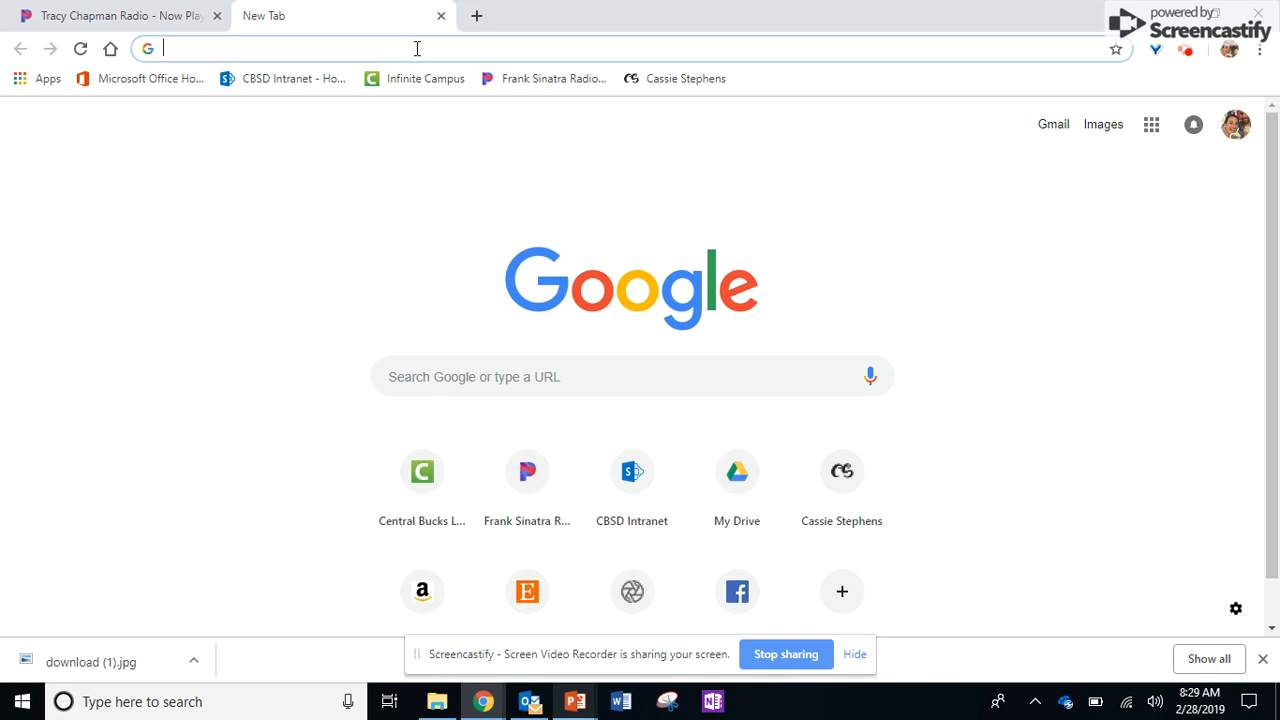
{"action": "type", "text": "www."}
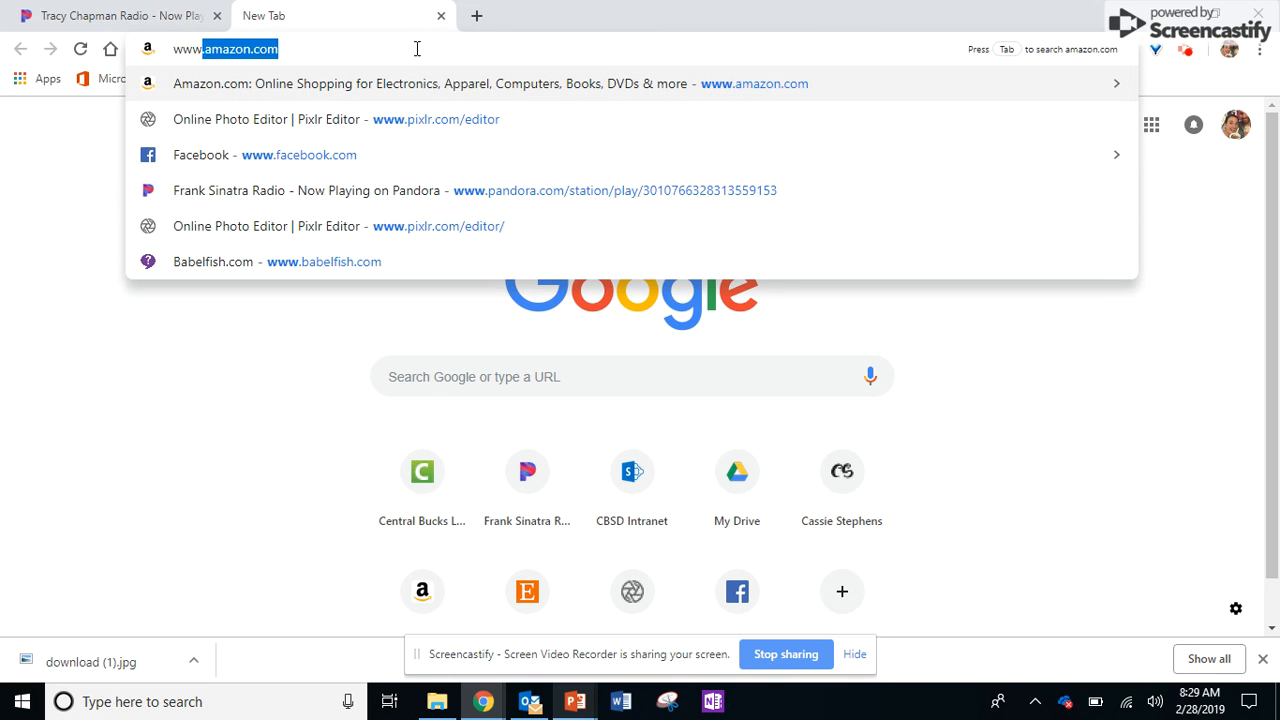
{"action": "type", "text": "p"}
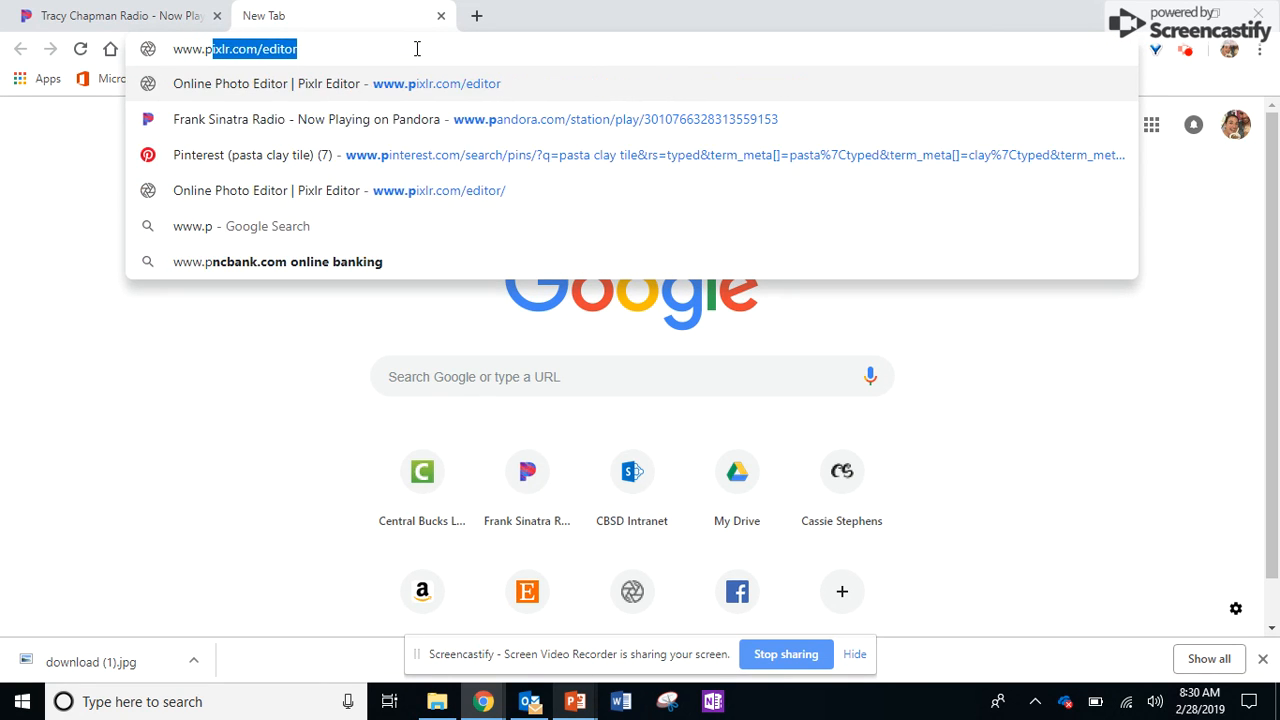
{"action": "type", "text": "ixlr"}
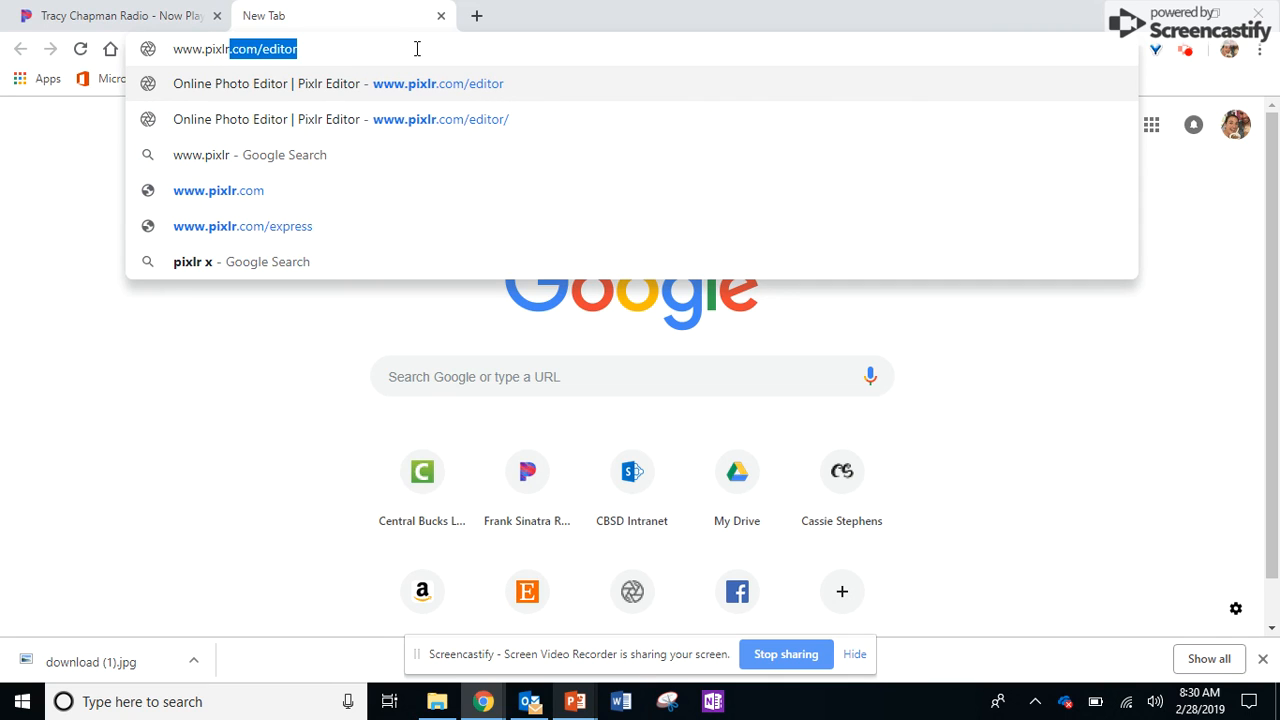
{"action": "type", "text": ".co"}
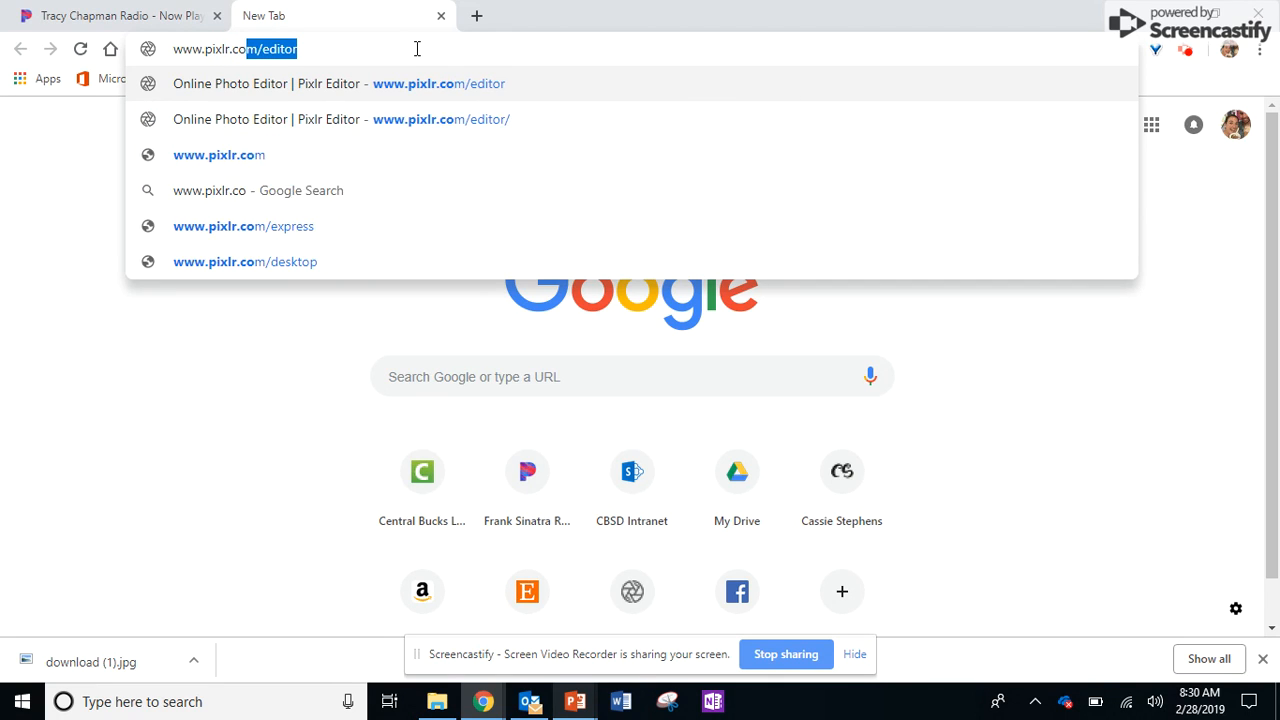
{"action": "type", "text": "m/editor"}
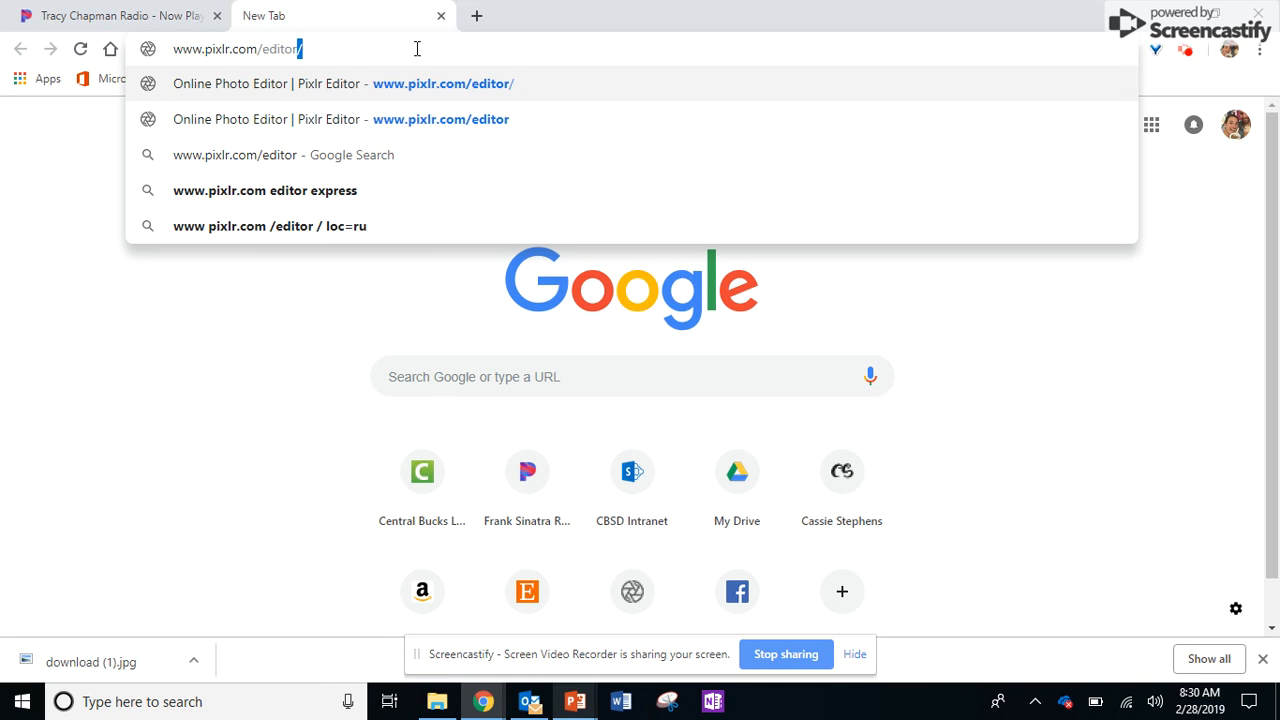
{"action": "key", "text": "Return"}
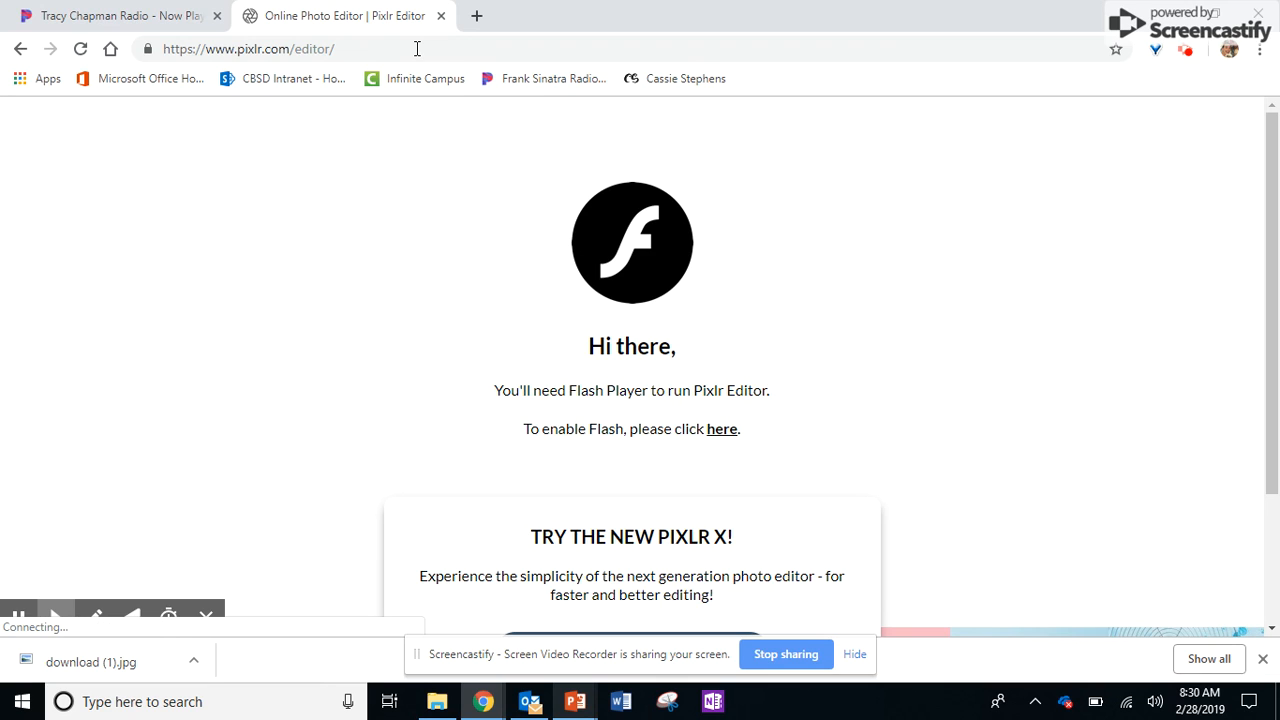
{"action": "left_click", "coordinate": [721, 432]}
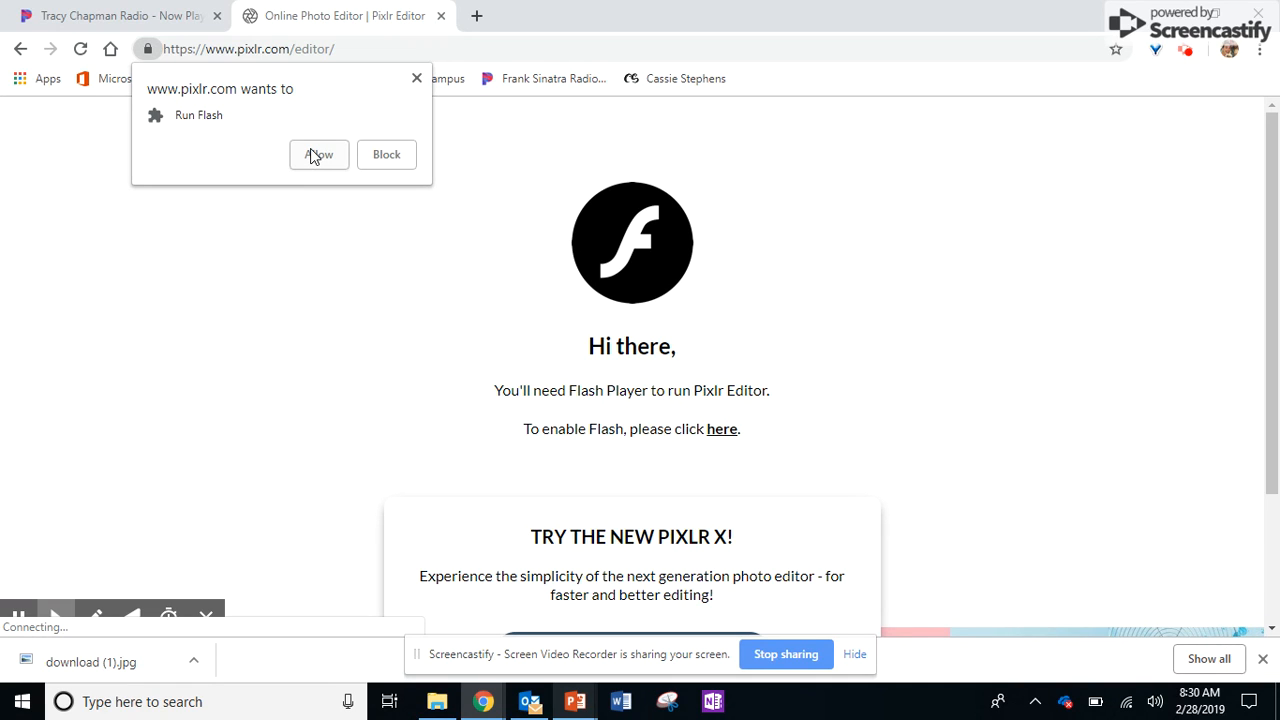
{"action": "left_click", "coordinate": [318, 155]}
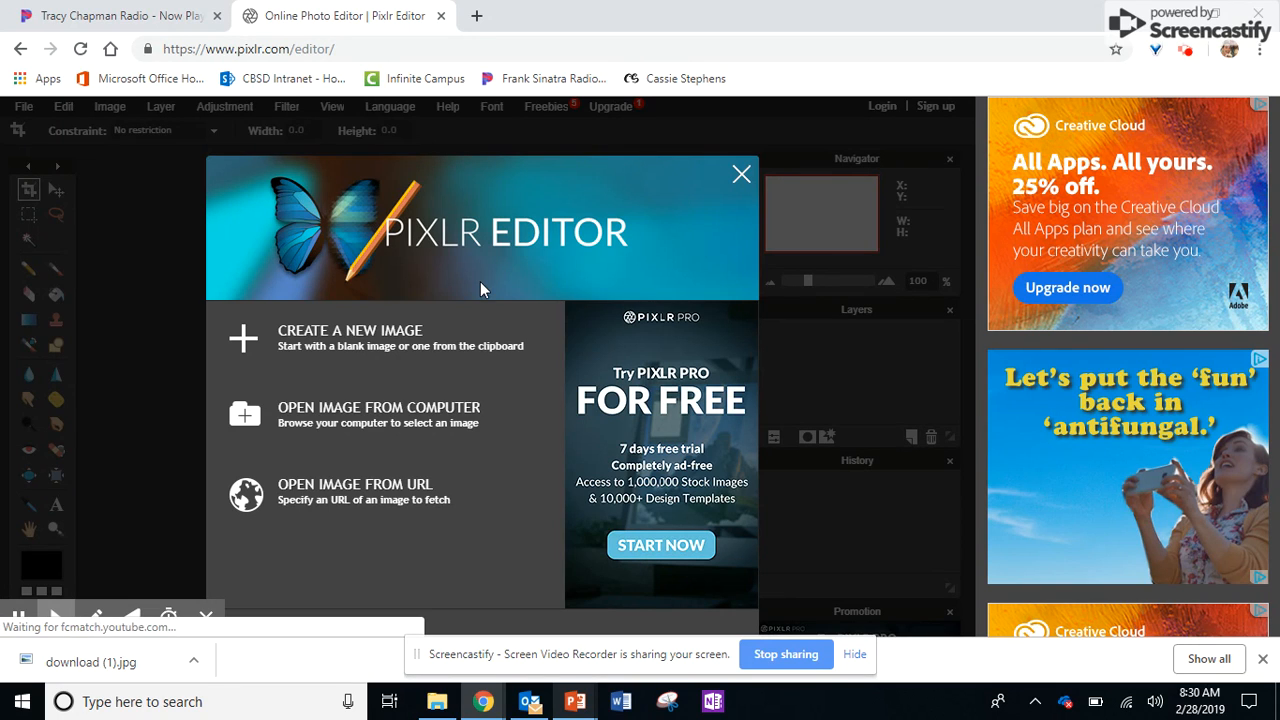
- Start a new blank image and set its width to 600 and its height to 800
{"action": "left_click", "coordinate": [352, 354]}
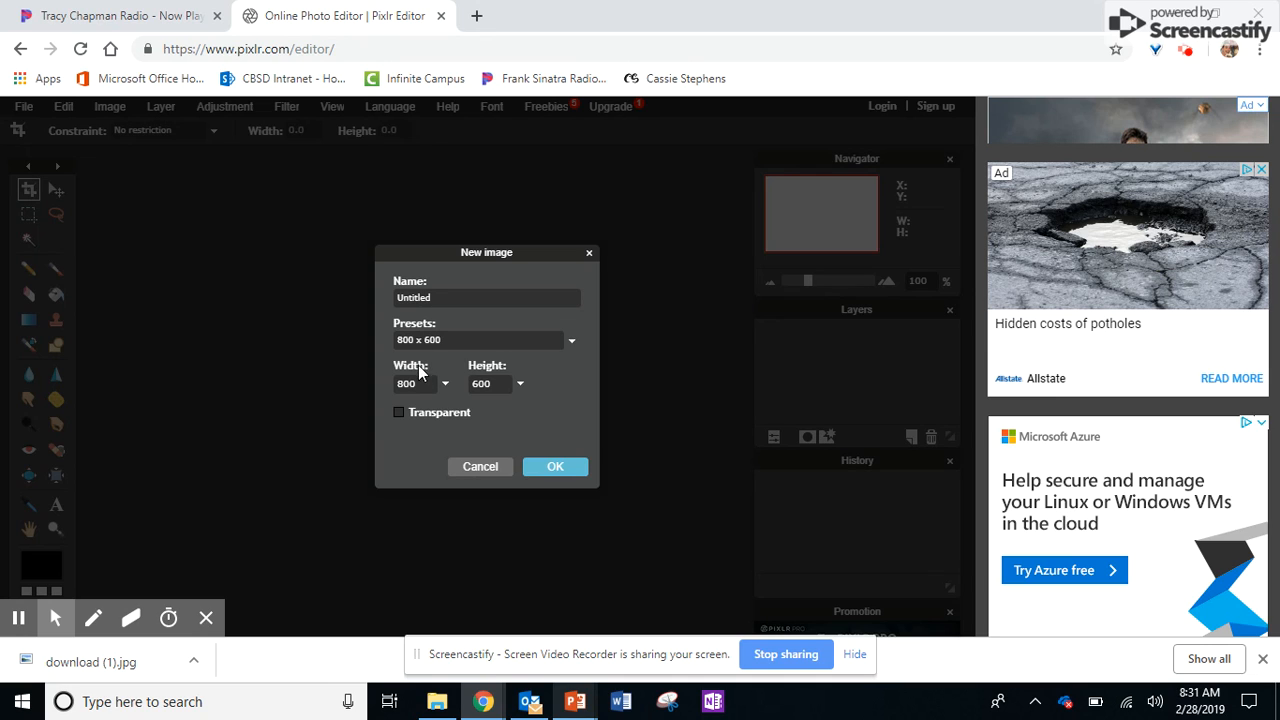
{"action": "left_click", "coordinate": [419, 377]}
{"action": "key", "text": "BackSpace"}
{"action": "key", "text": "BackSpace"}
{"action": "key", "text": "BackSpace"}
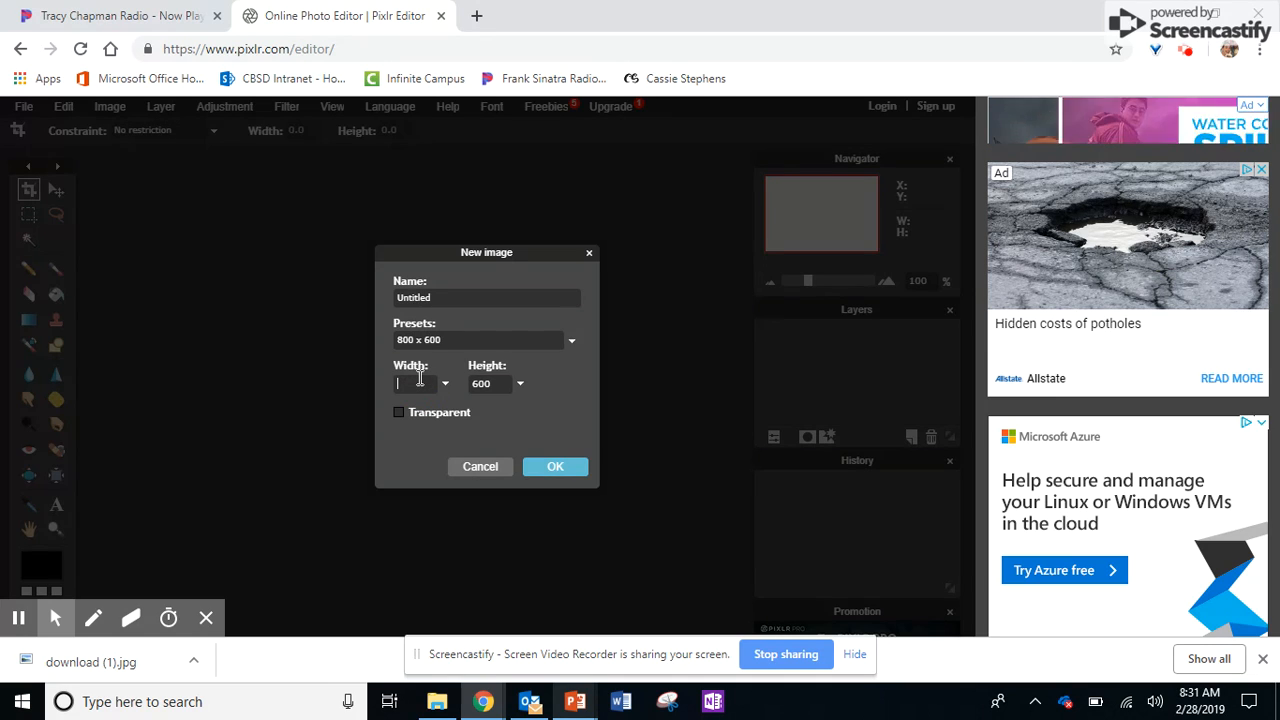
{"action": "type", "text": "600"}
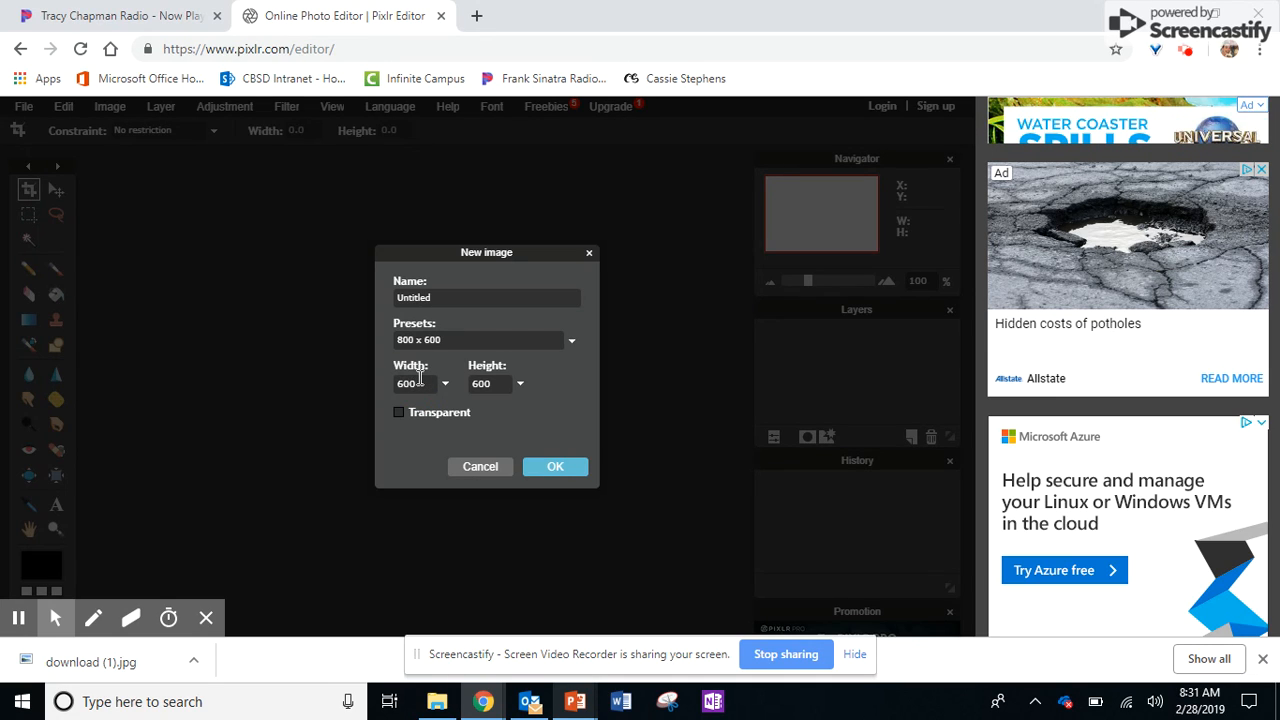
{"action": "left_click", "coordinate": [504, 384]}
{"action": "key", "text": "BackSpace"}
{"action": "key", "text": "BackSpace"}
{"action": "key", "text": "BackSpace"}
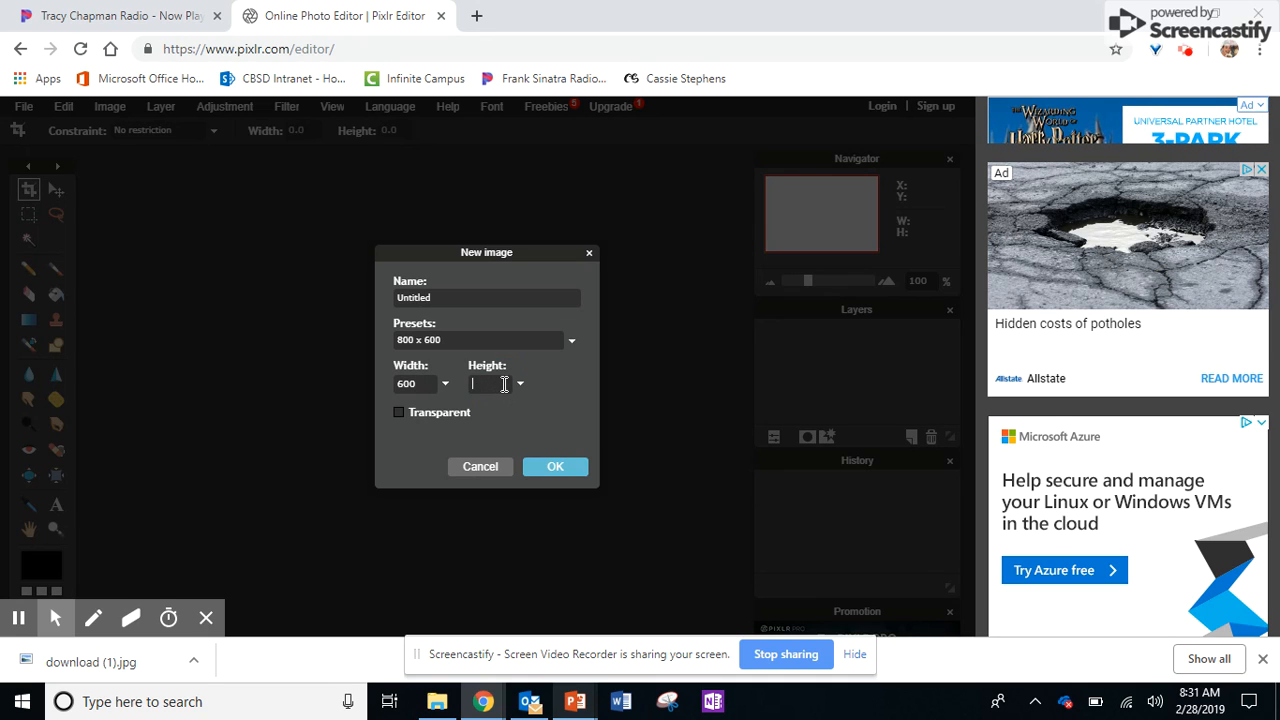
{"action": "type", "text": "800"}
- Name the new image "pop art" and create it
{"action": "left_click", "coordinate": [441, 299]}
{"action": "key", "text": "BackSpace"}
{"action": "key", "text": "BackSpace"}
{"action": "key", "text": "BackSpace"}
{"action": "key", "text": "BackSpace"}
{"action": "key", "text": "BackSpace"}
{"action": "key", "text": "BackSpace"}
{"action": "key", "text": "BackSpace"}
{"action": "key", "text": "BackSpace"}
{"action": "type", "text": "pop art"}
{"action": "left_click", "coordinate": [554, 466]}
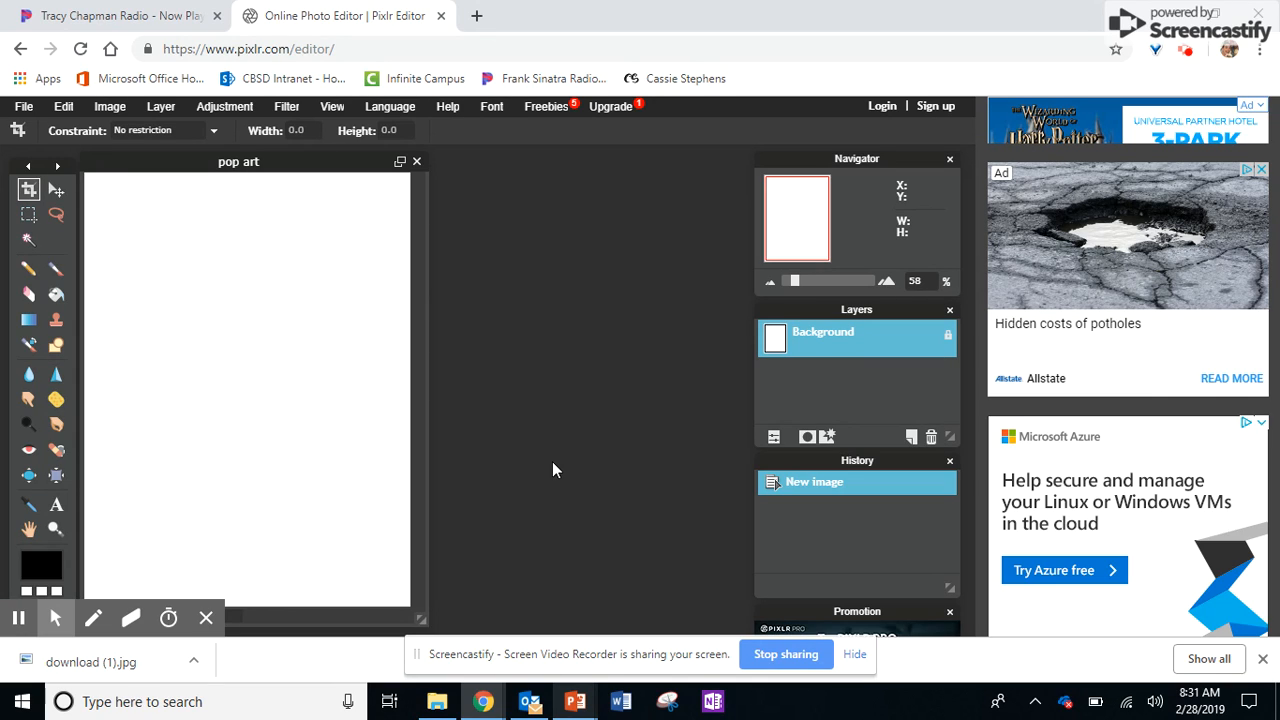
- Add the portrait picture "download (1)" from the Pictures folder to the canvas as a new layer
{"action": "left_click", "coordinate": [161, 107]}
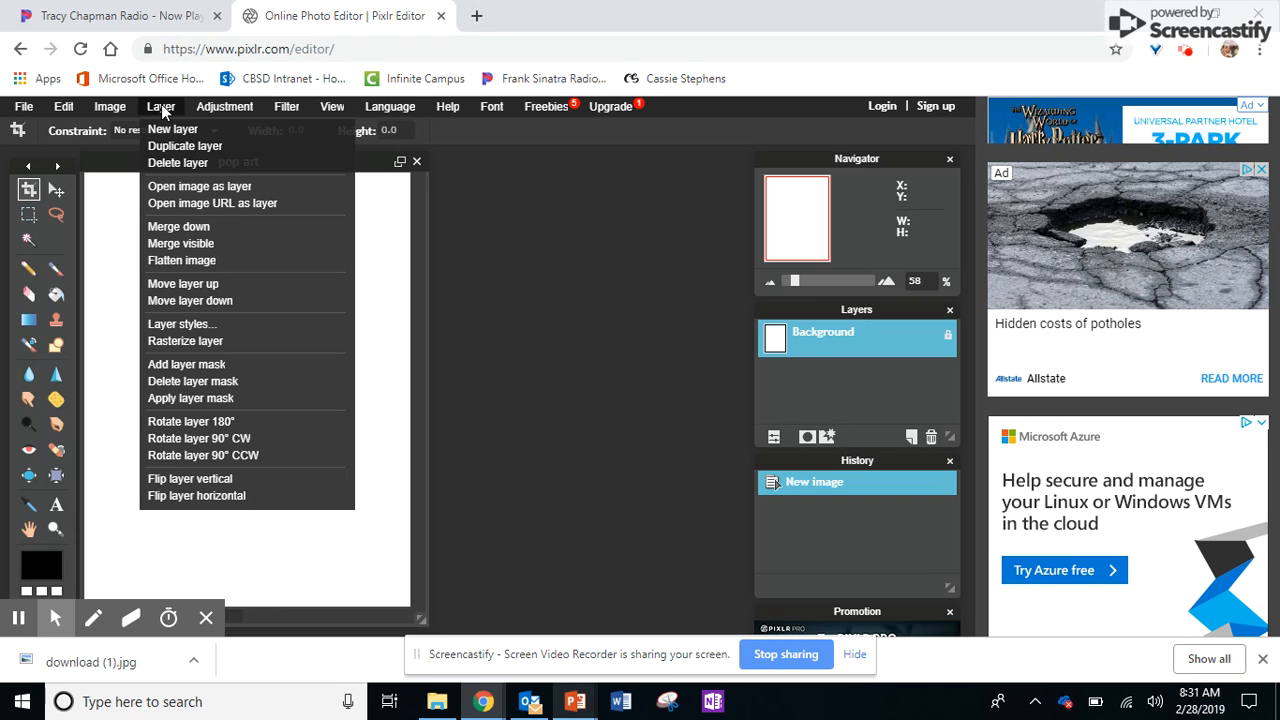
{"action": "left_click", "coordinate": [277, 186]}
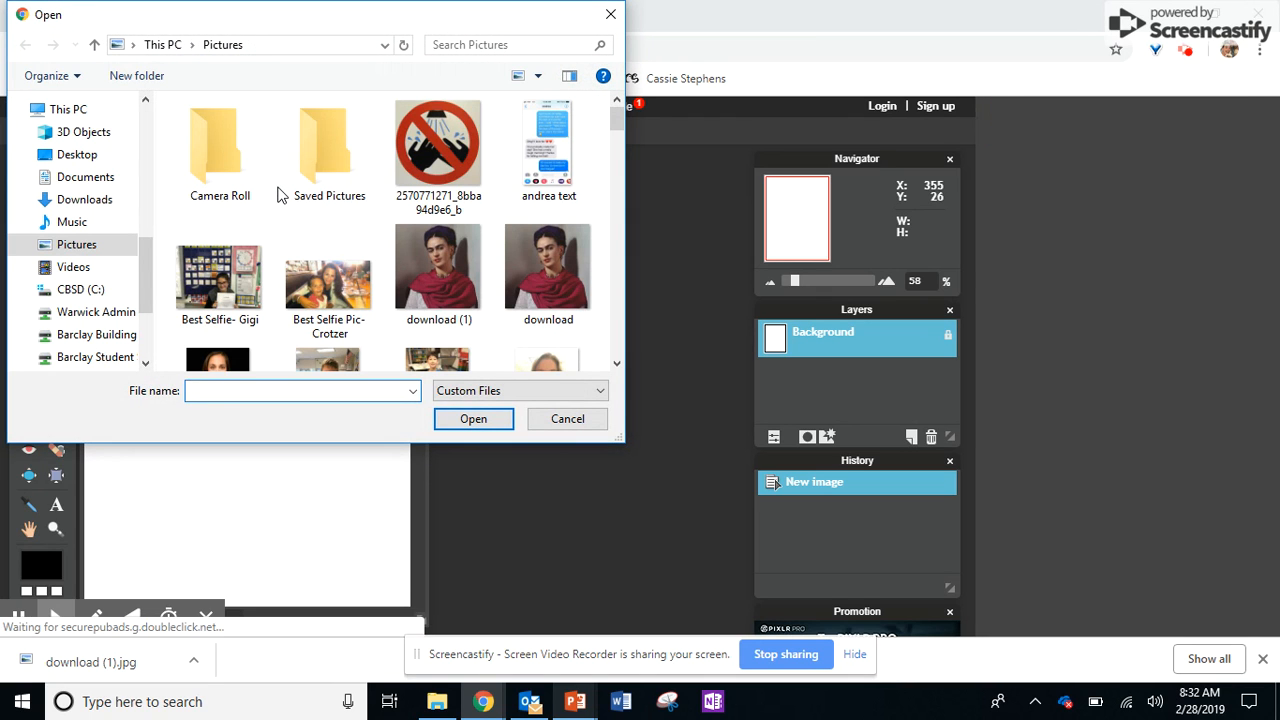
{"action": "left_click", "coordinate": [459, 274]}
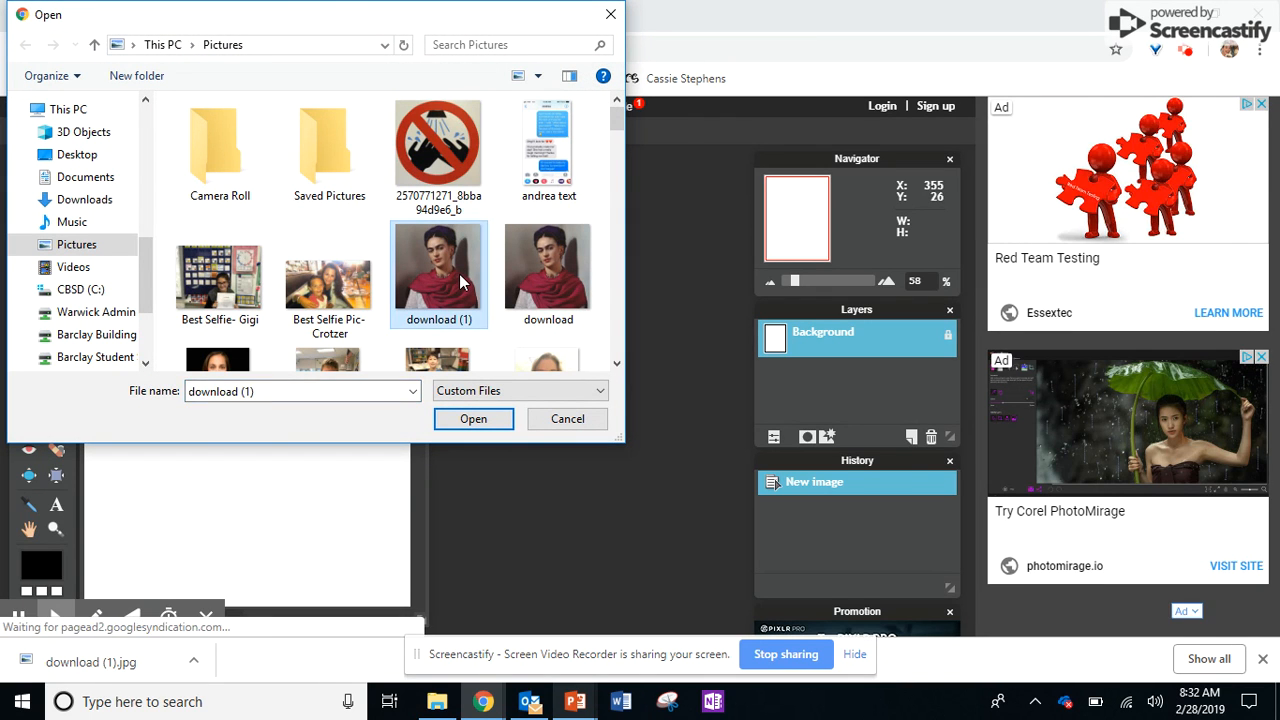
{"action": "left_click", "coordinate": [473, 419]}
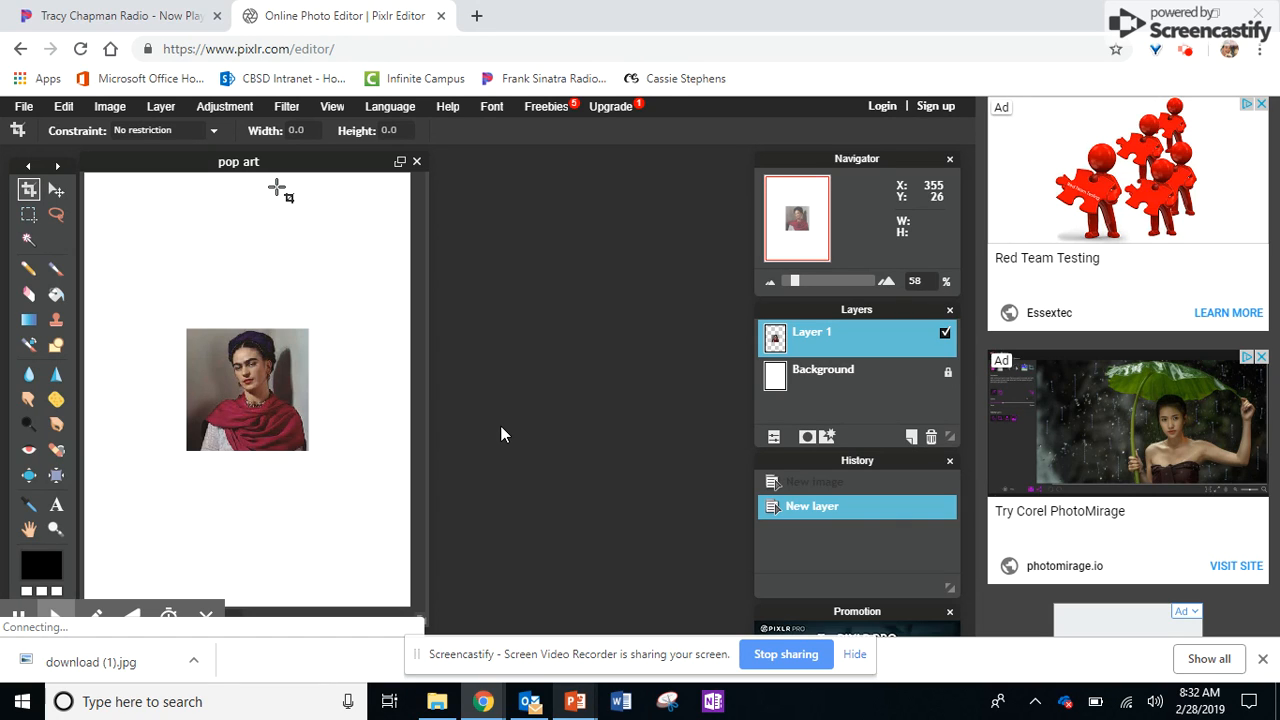
- Enlarge and reposition the portrait layer with Free transform until the head and shoulders fill the whole canvas
{"action": "left_click", "coordinate": [63, 106]}
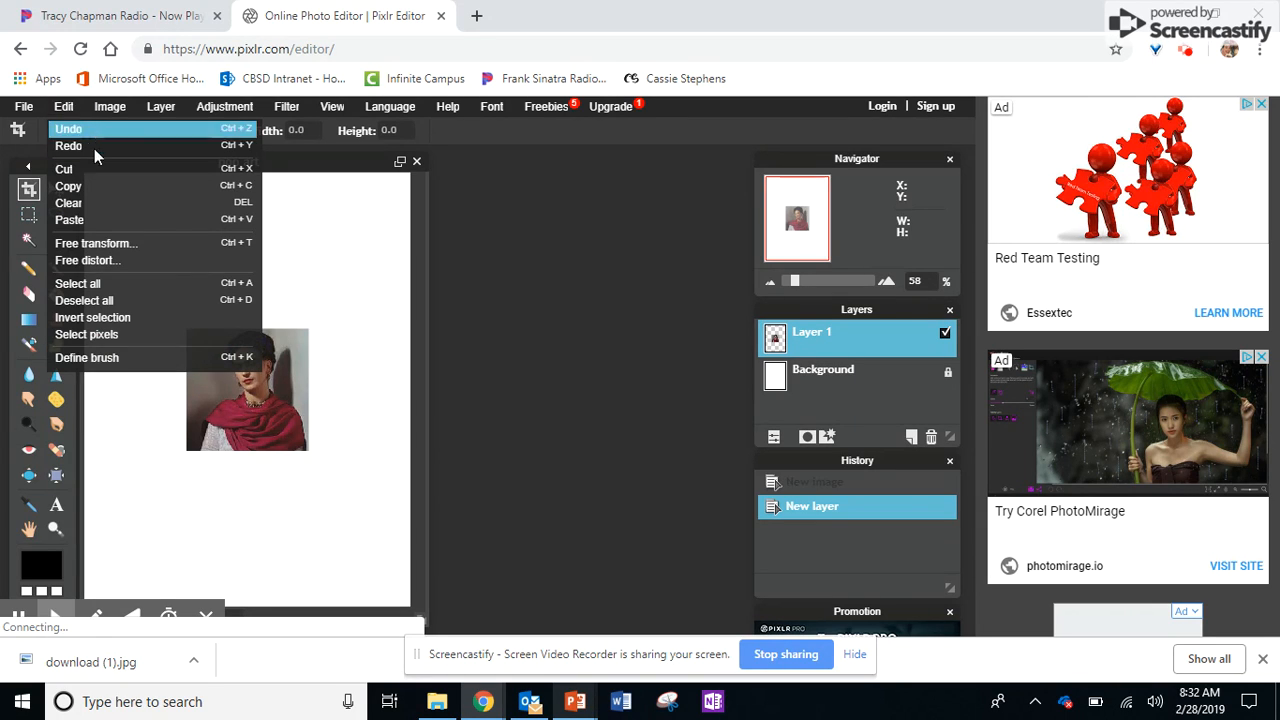
{"action": "left_click", "coordinate": [144, 244]}
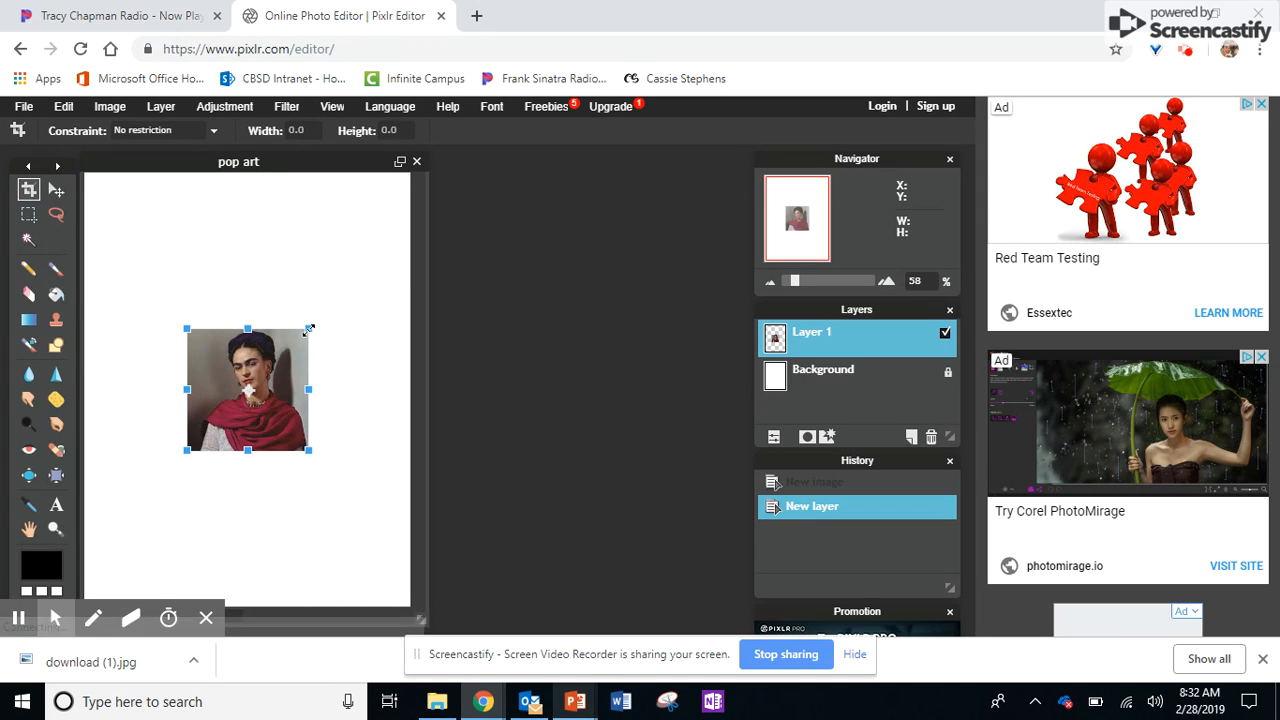
{"action": "left_click_drag", "start_coordinate": [309, 329], "coordinate": [522, 166]}
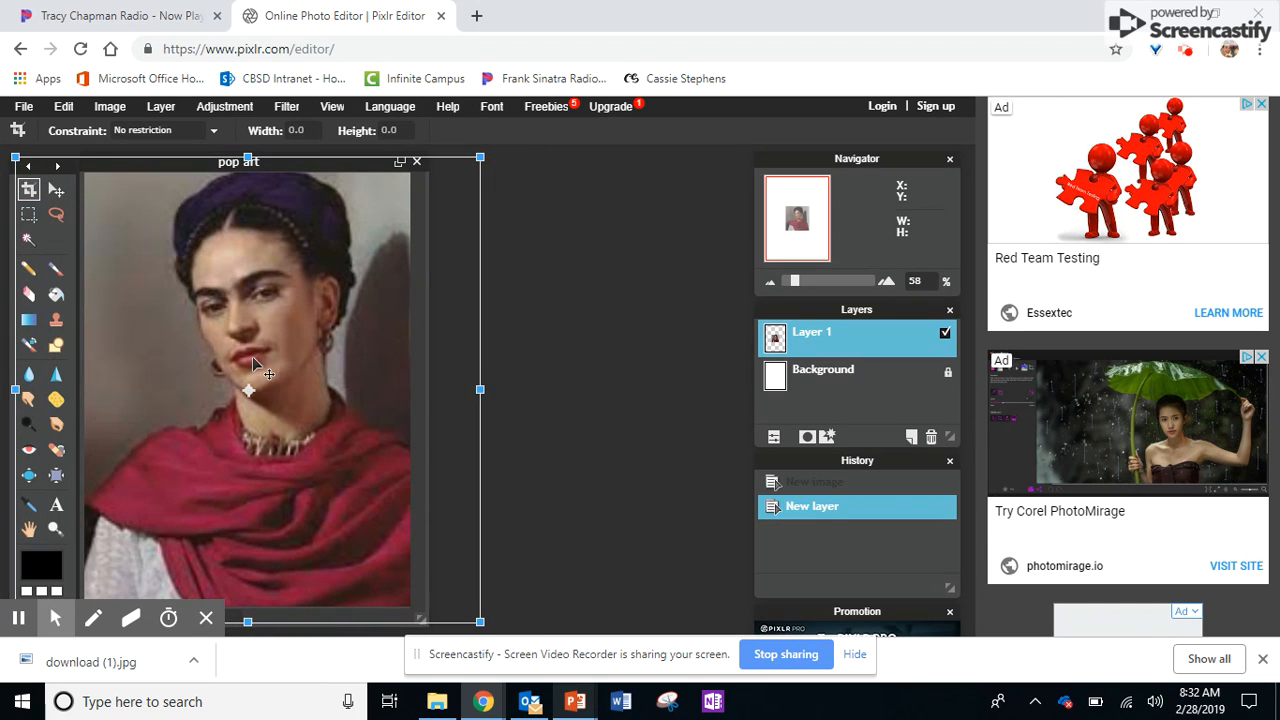
{"action": "left_click_drag", "start_coordinate": [252, 356], "coordinate": [215, 529]}
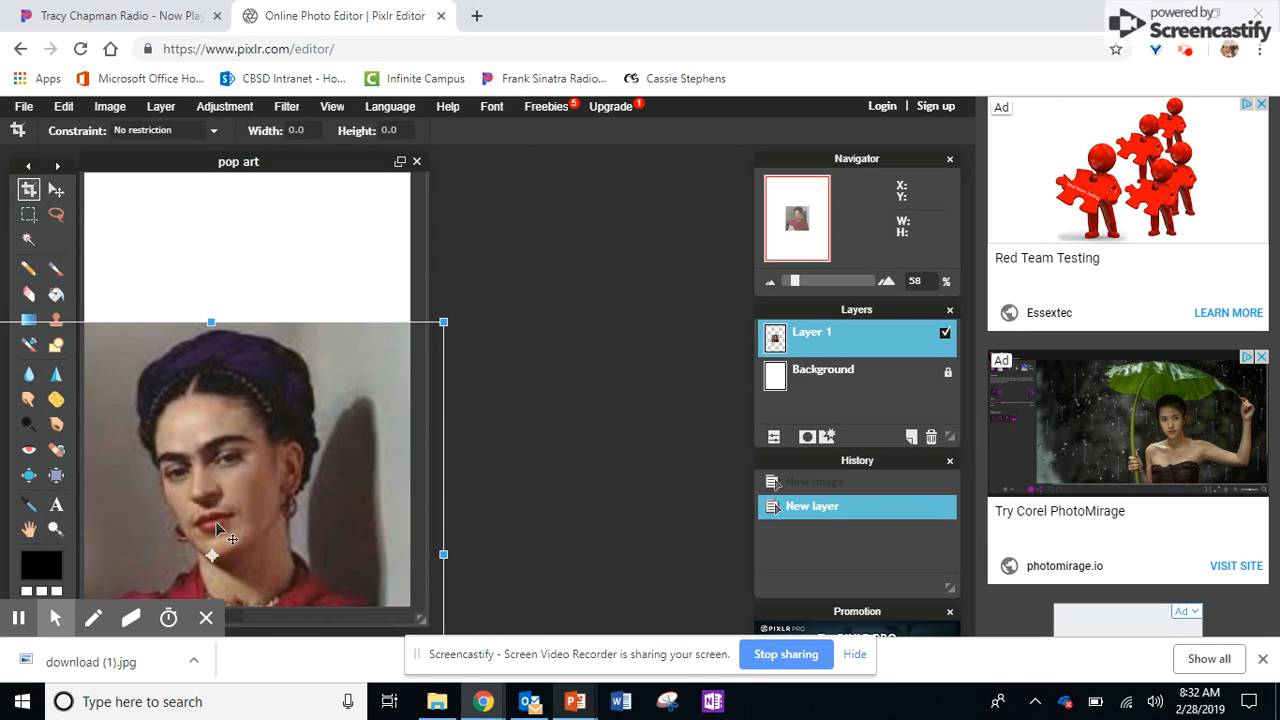
{"action": "left_click_drag", "start_coordinate": [444, 322], "coordinate": [554, 211]}
{"action": "left_click_drag", "start_coordinate": [233, 410], "coordinate": [256, 371]}
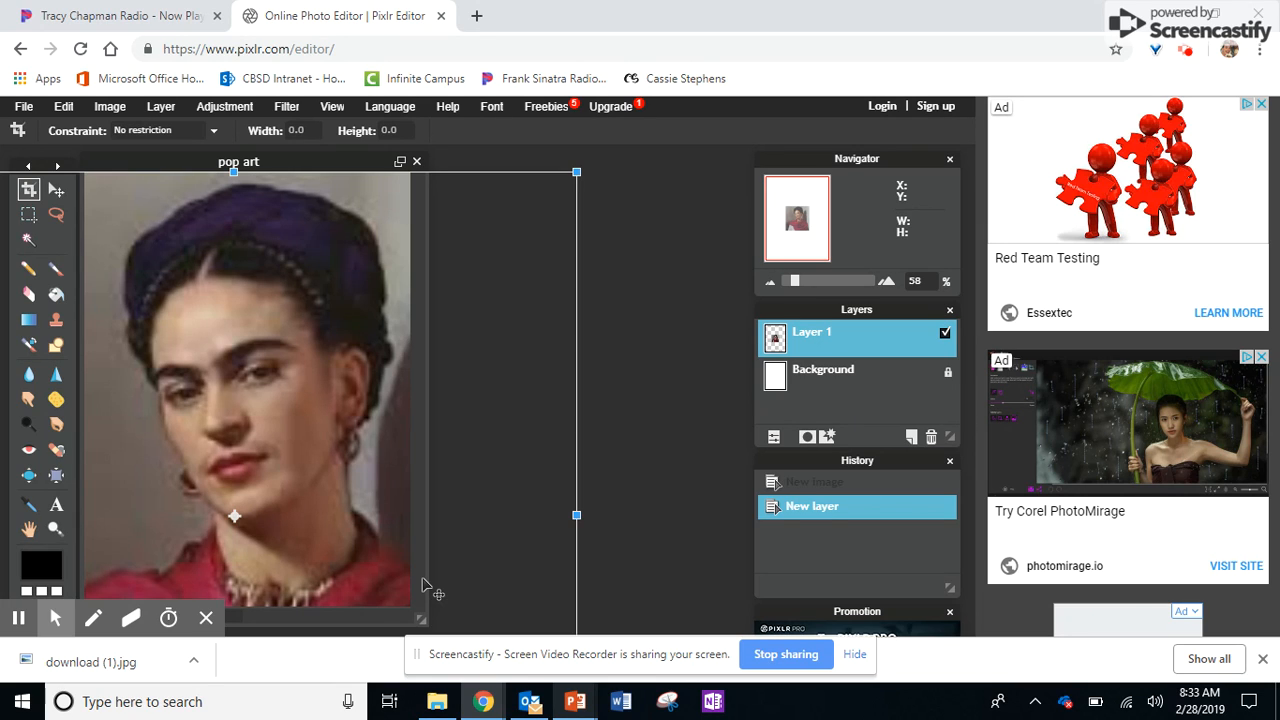
{"action": "key", "text": "Return"}
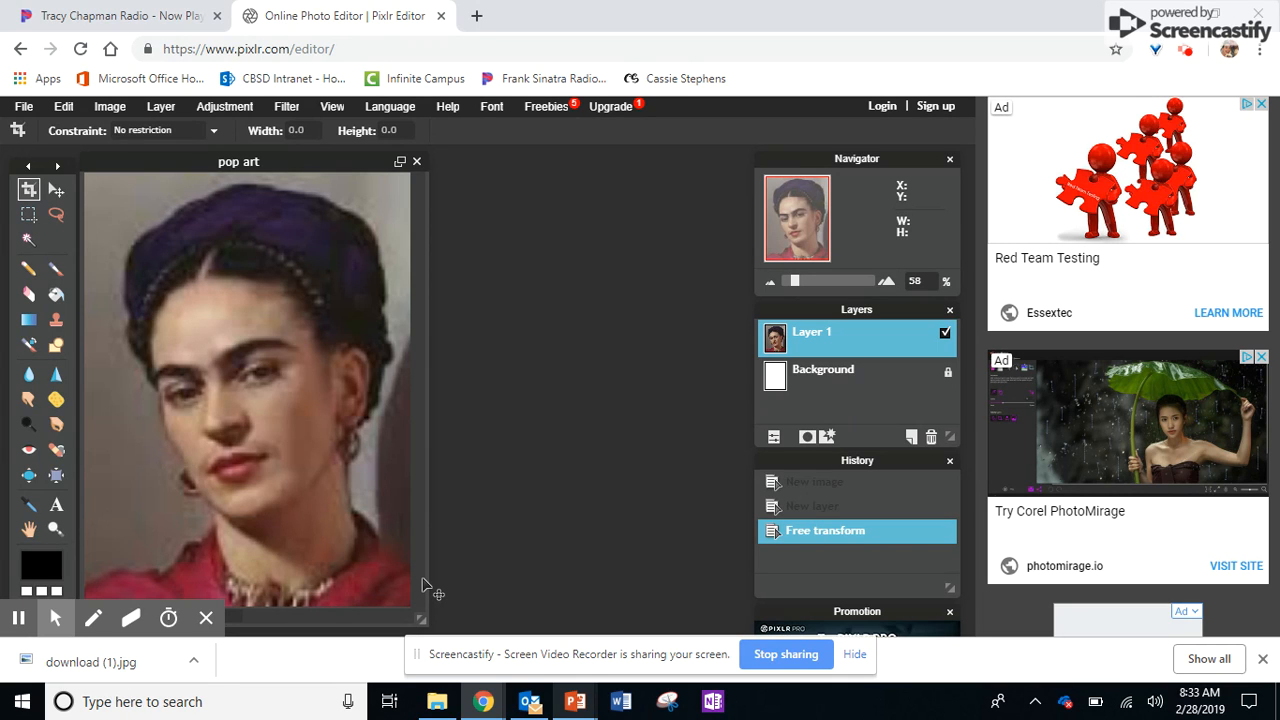
- Turn the portrait layer black and white with Hue & Saturation by setting the saturation to -100
{"action": "left_click", "coordinate": [223, 108]}
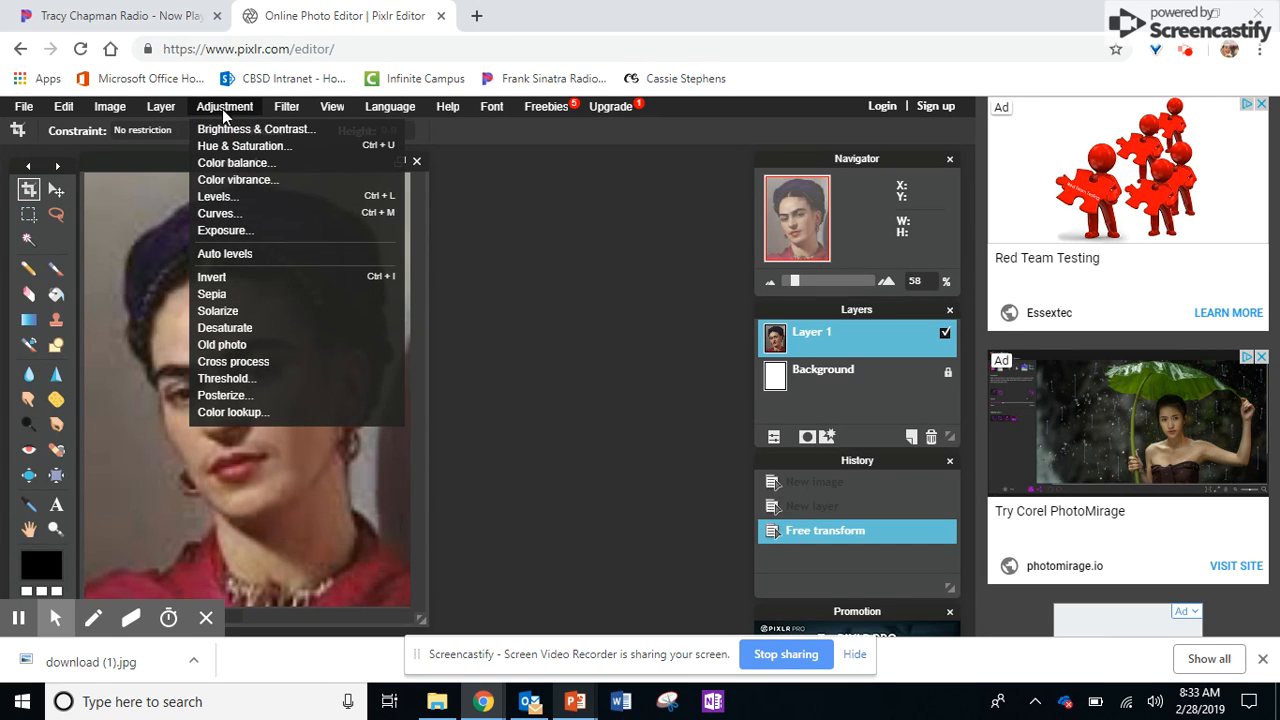
{"action": "left_click", "coordinate": [305, 145]}
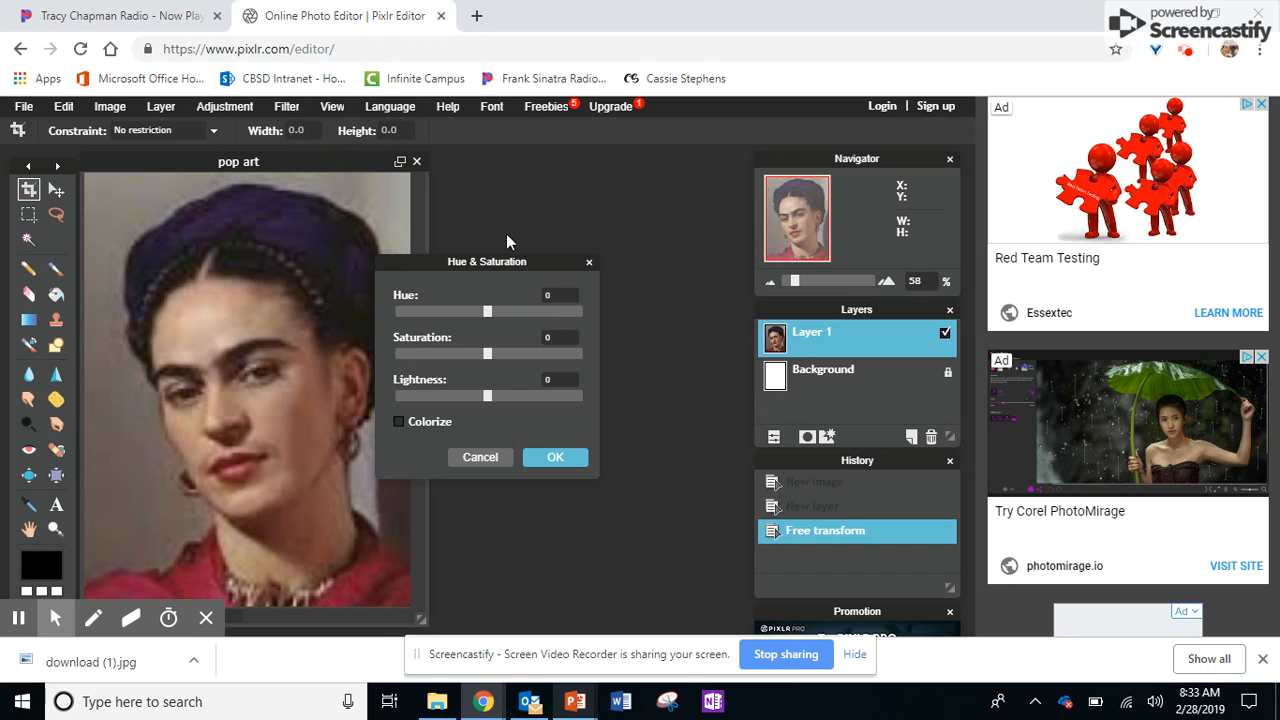
{"action": "left_click_drag", "start_coordinate": [540, 257], "coordinate": [584, 180]}
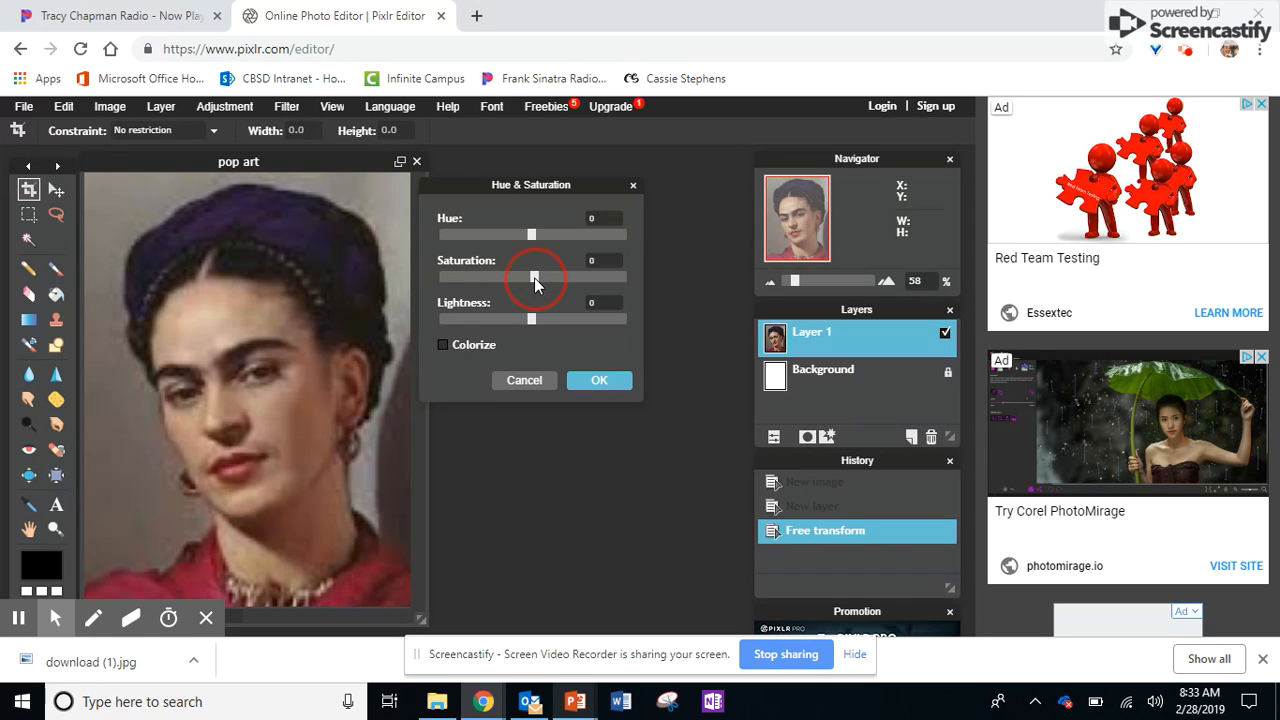
{"action": "left_click_drag", "start_coordinate": [534, 277], "coordinate": [437, 281]}
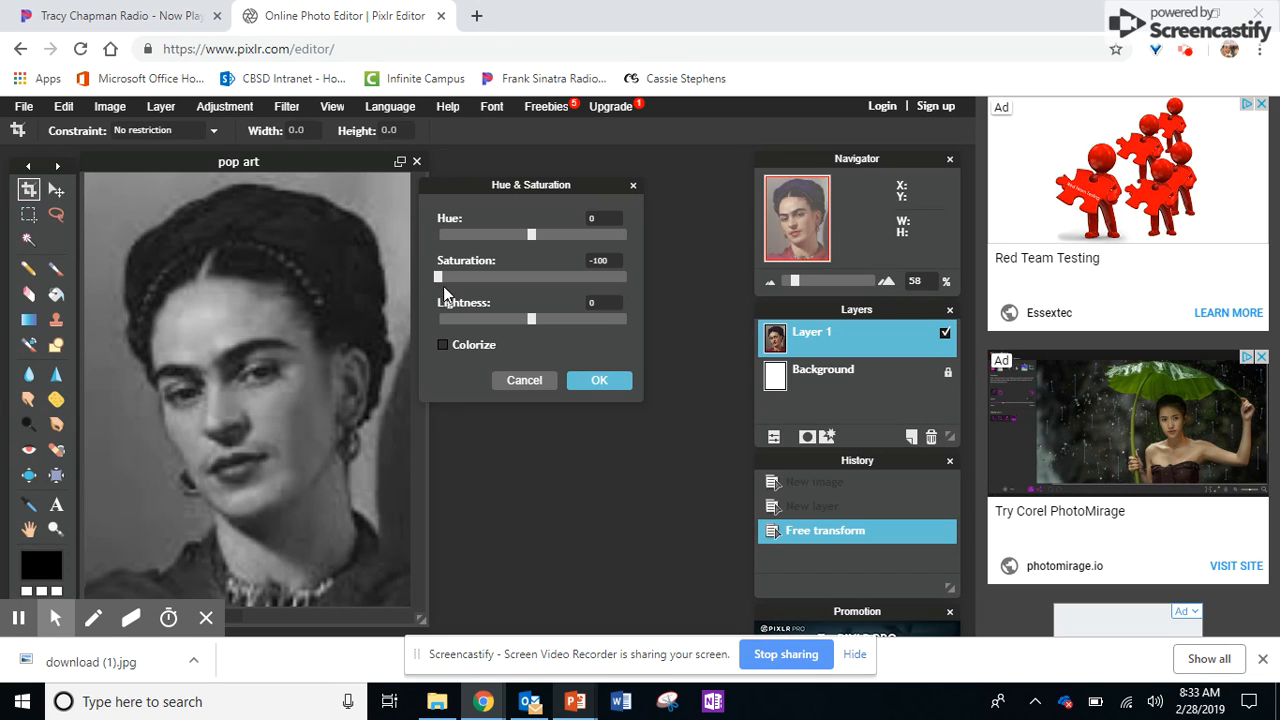
{"action": "left_click", "coordinate": [603, 382]}
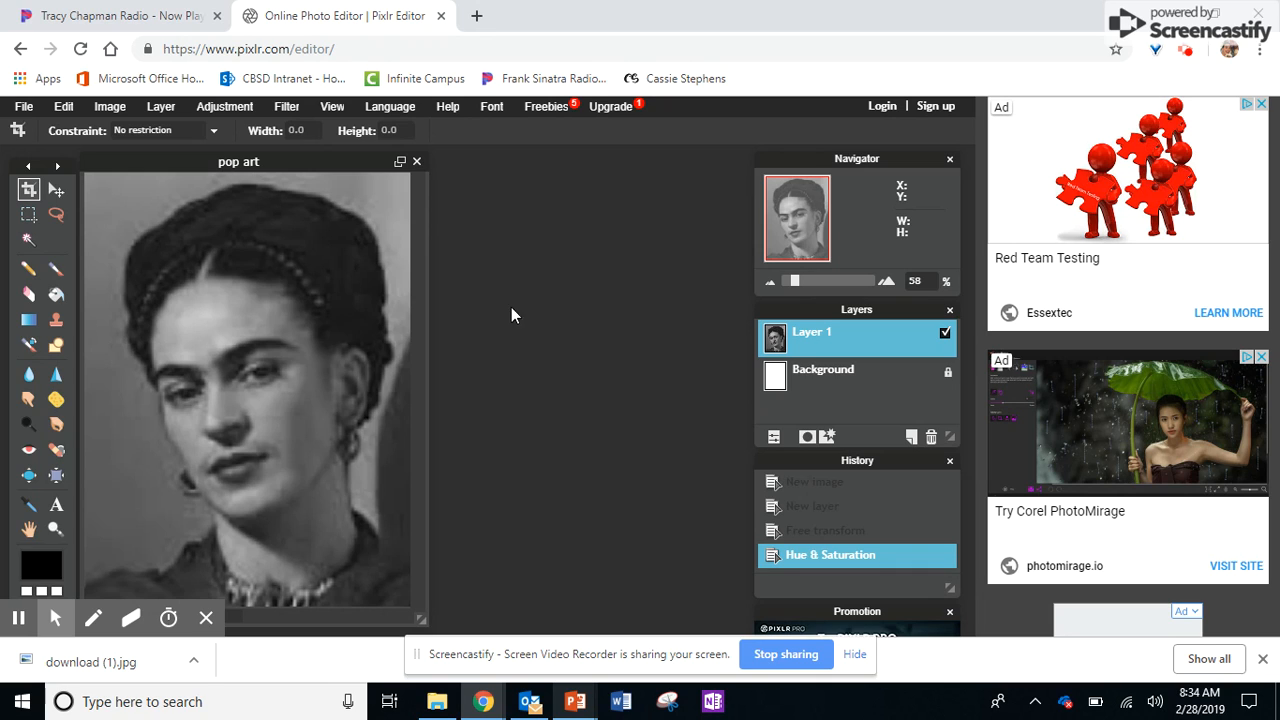
- Posterize the black-and-white portrait layer with the level set to 3
{"action": "left_click", "coordinate": [230, 110]}
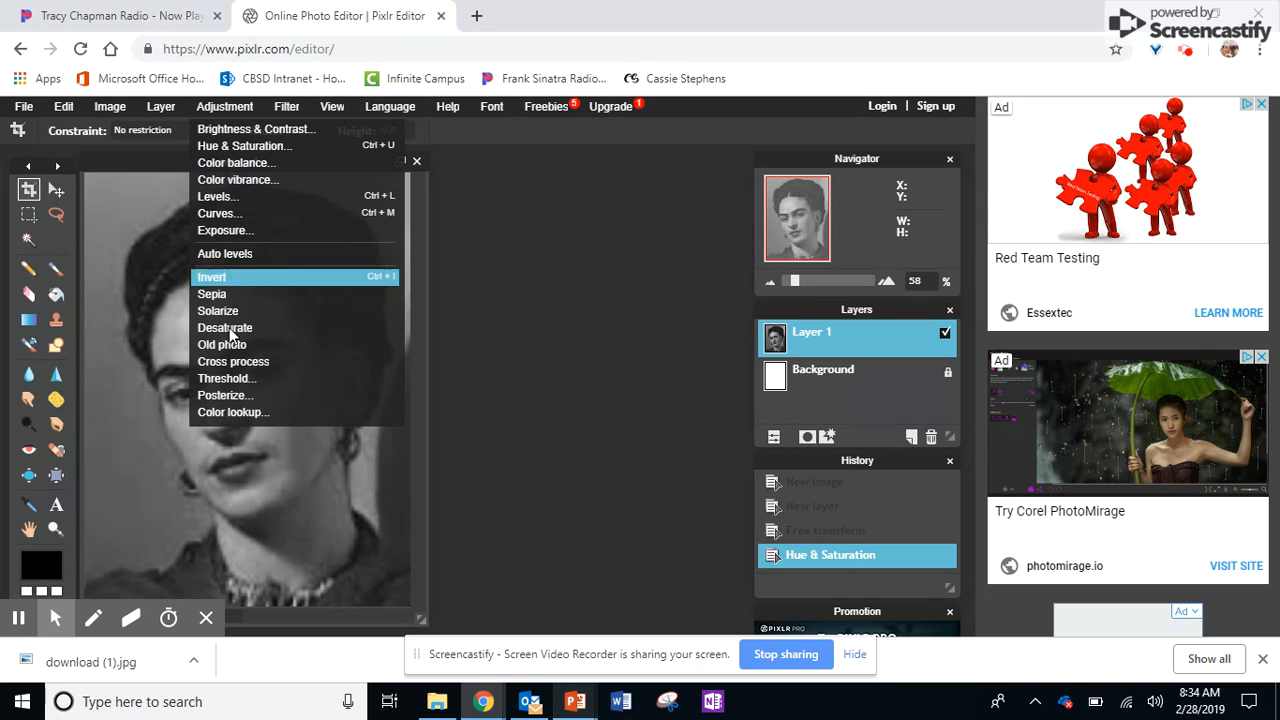
{"action": "left_click", "coordinate": [260, 397]}
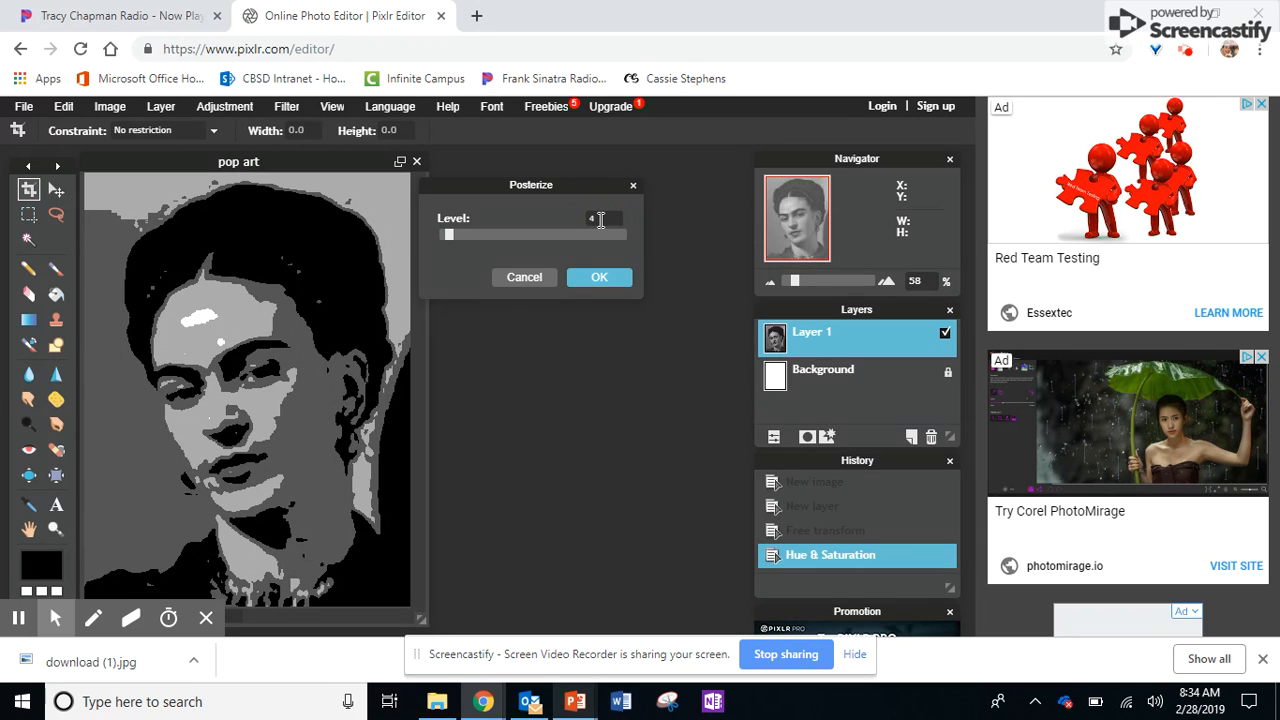
{"action": "key", "text": "BackSpace"}
{"action": "type", "text": "3"}
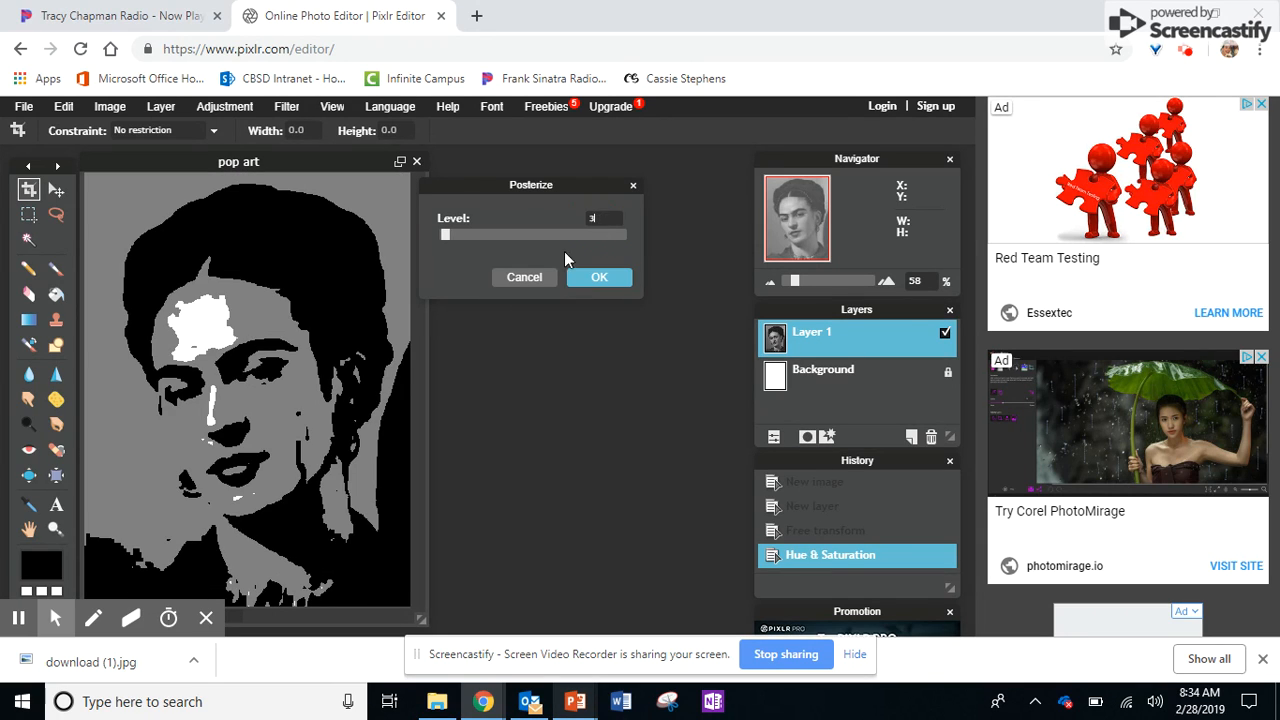
{"action": "left_click", "coordinate": [596, 278]}
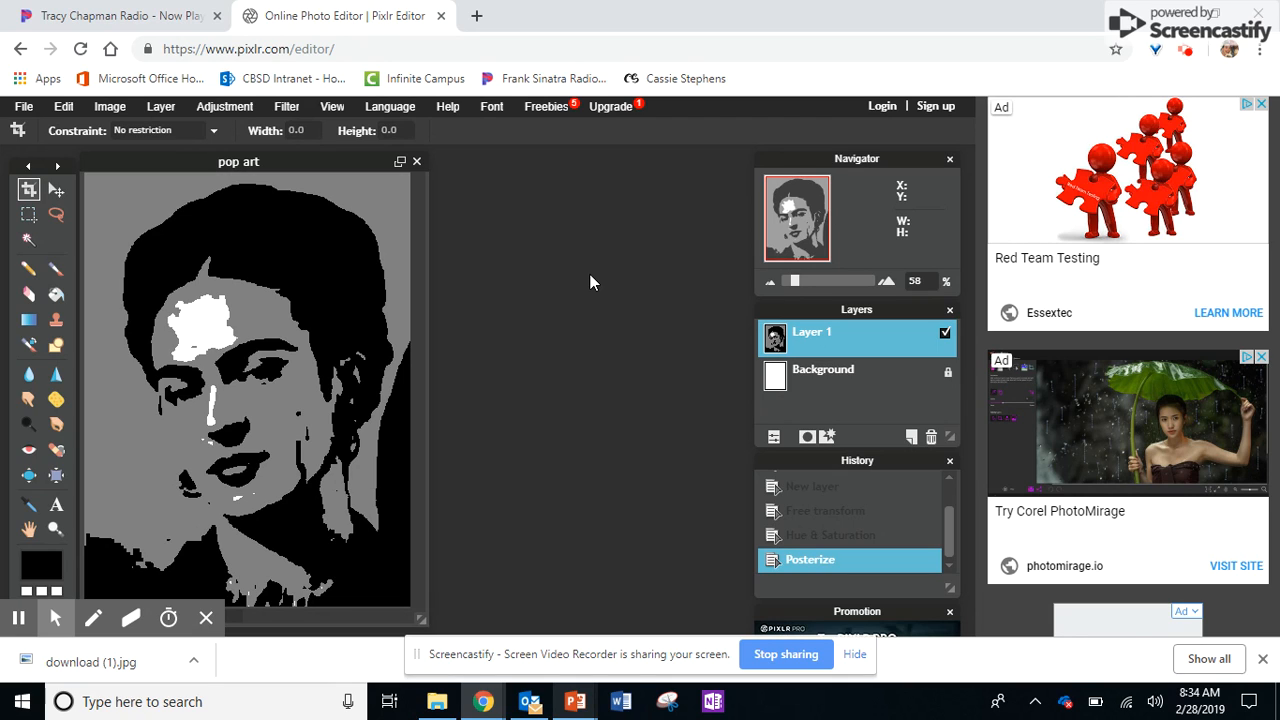
- Turn the portrait layer into stark black and white with Brightness & Contrast, setting brightness to 27 and contrast to 100
{"action": "left_click", "coordinate": [245, 112]}
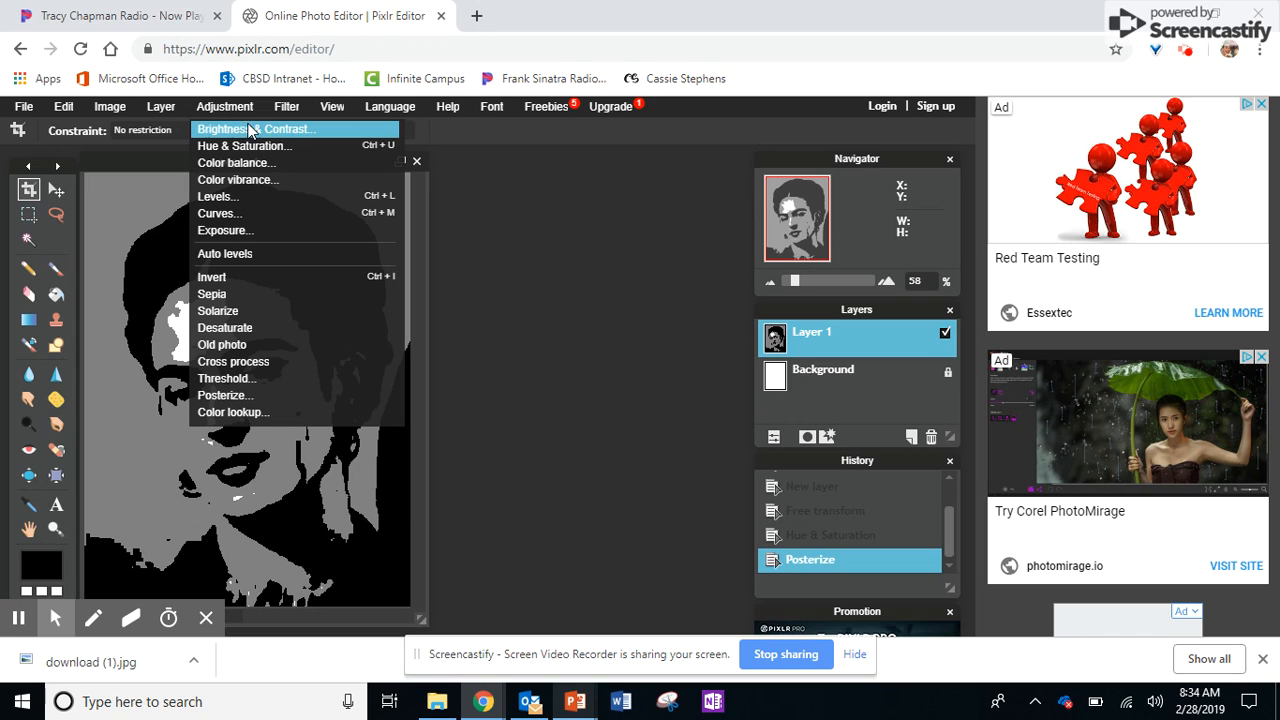
{"action": "left_click", "coordinate": [333, 128]}
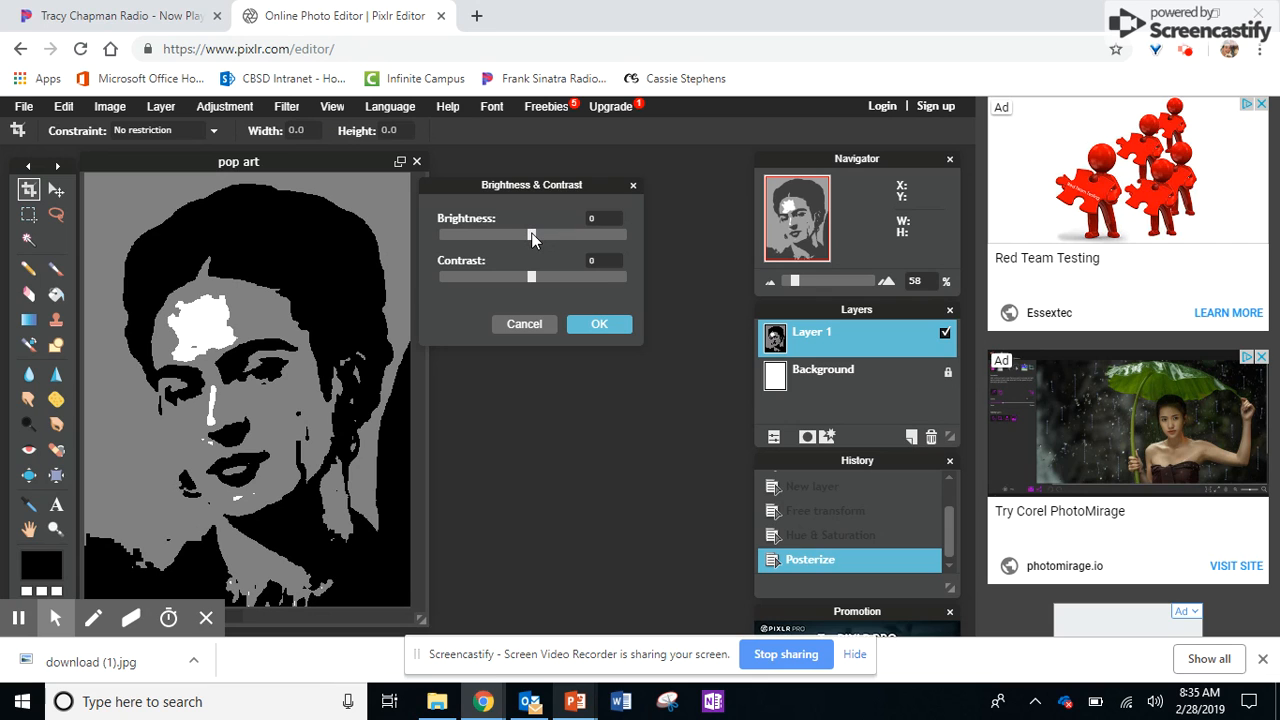
{"action": "left_click_drag", "start_coordinate": [531, 234], "coordinate": [564, 234]}
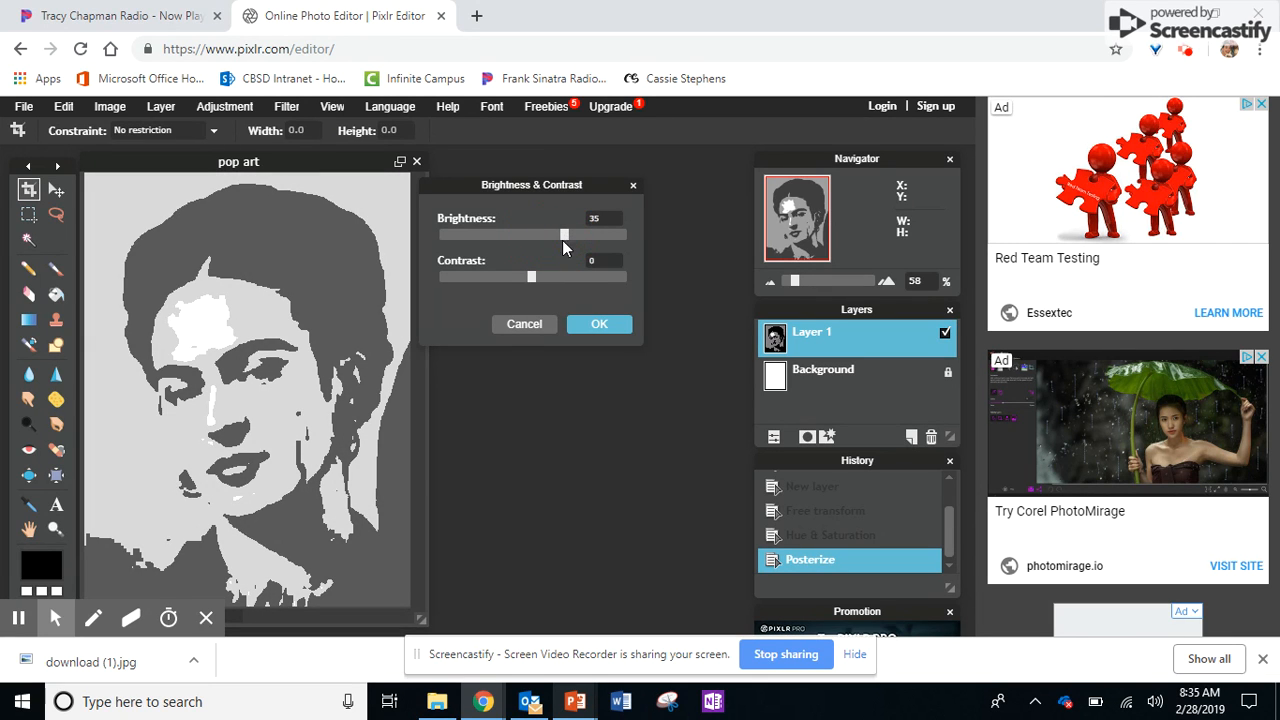
{"action": "left_click_drag", "start_coordinate": [528, 278], "coordinate": [636, 282]}
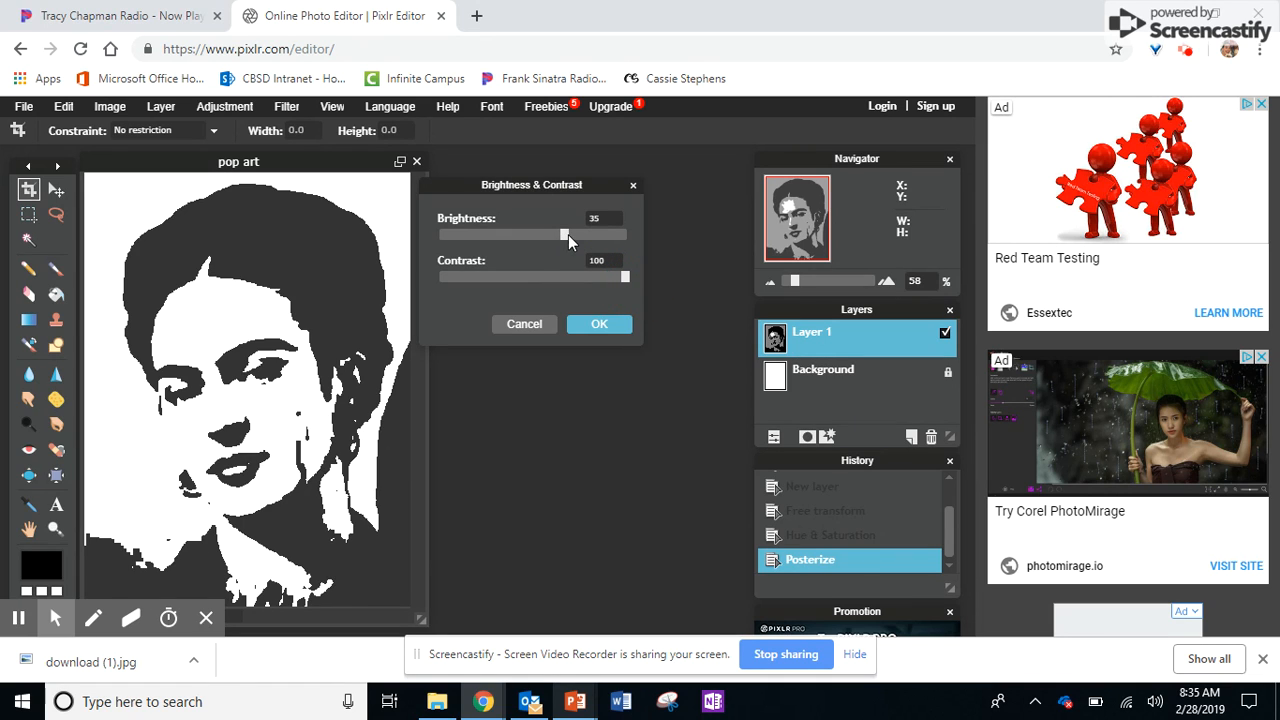
{"action": "left_click_drag", "start_coordinate": [568, 234], "coordinate": [554, 235]}
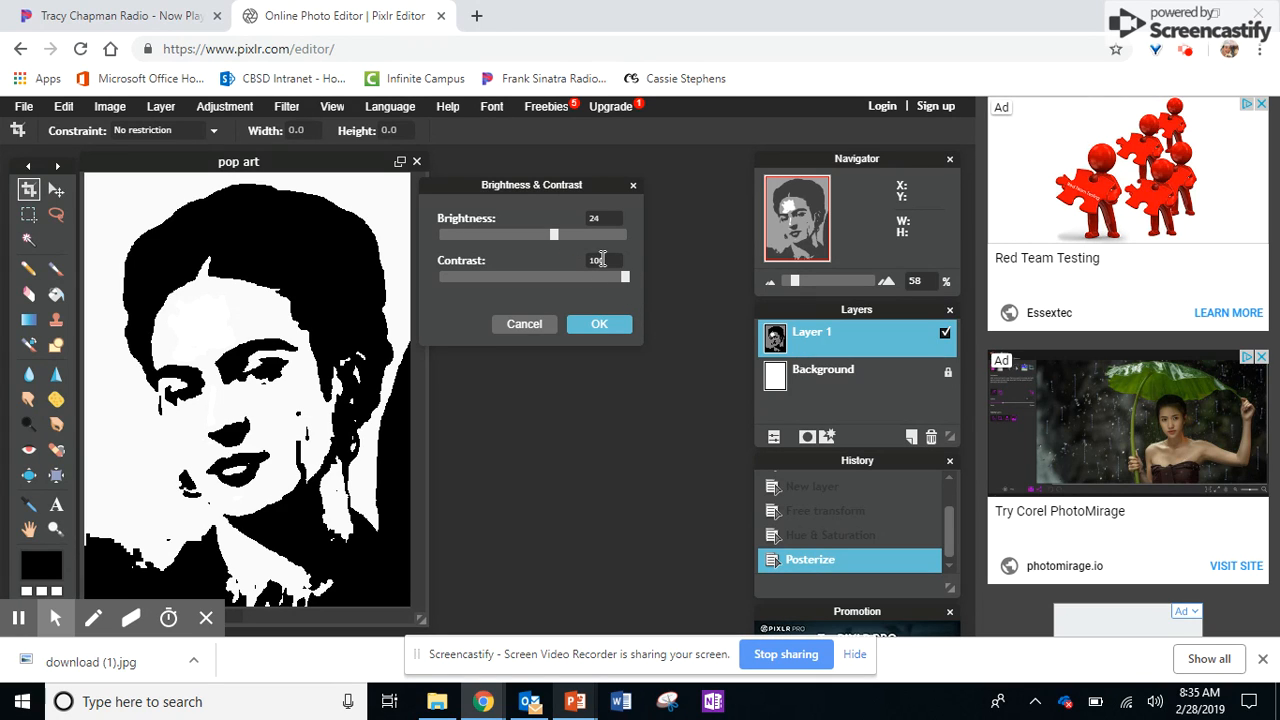
{"action": "mouse_move", "coordinate": [557, 237]}
{"action": "left_mouse_down"}
{"action": "mouse_move", "coordinate": [511, 233]}
{"action": "mouse_move", "coordinate": [557, 238]}
{"action": "left_mouse_up"}
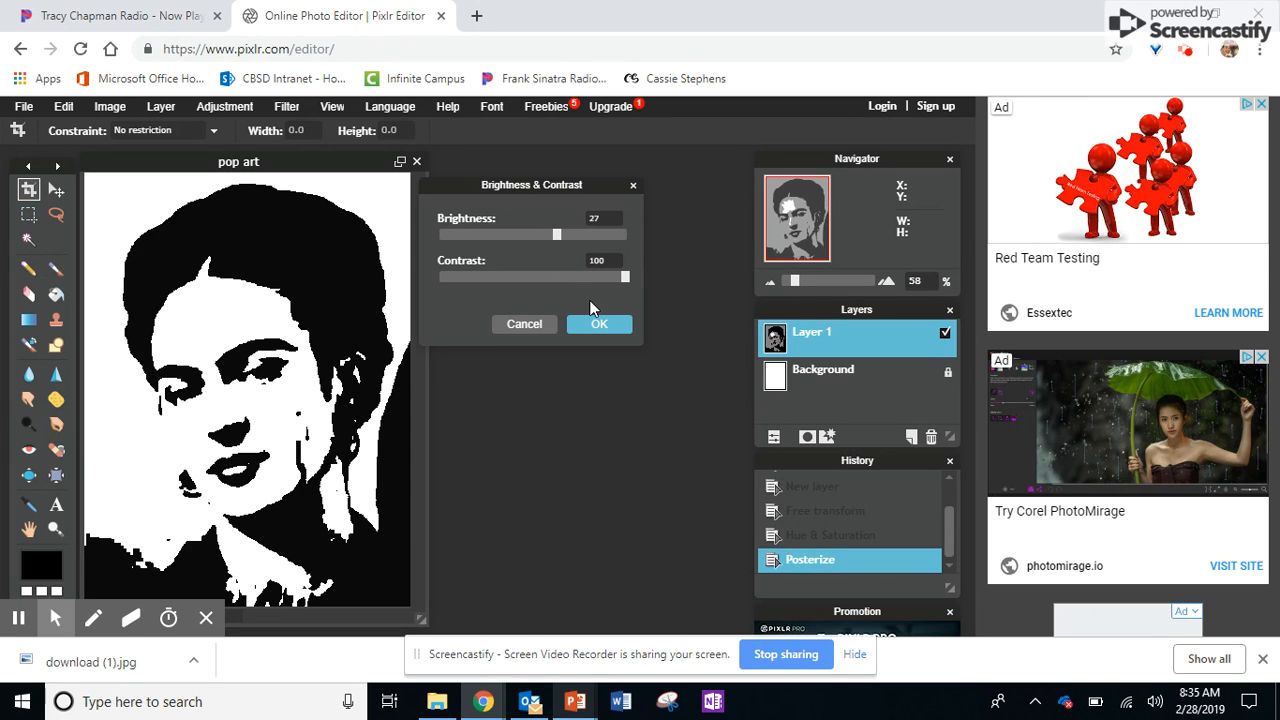
{"action": "left_click", "coordinate": [605, 322]}
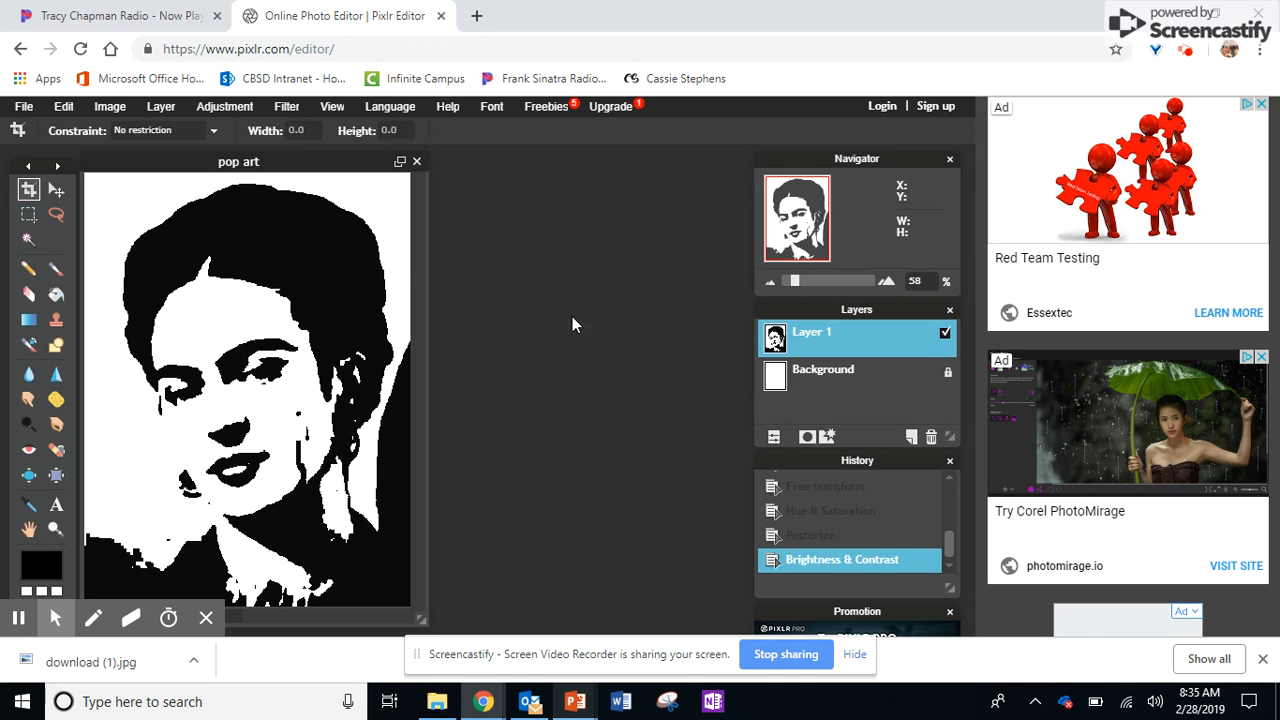
- Save the finished portrait to the computer as a JPEG image named "pop art" in the Pictures folder
{"action": "left_click", "coordinate": [23, 107]}
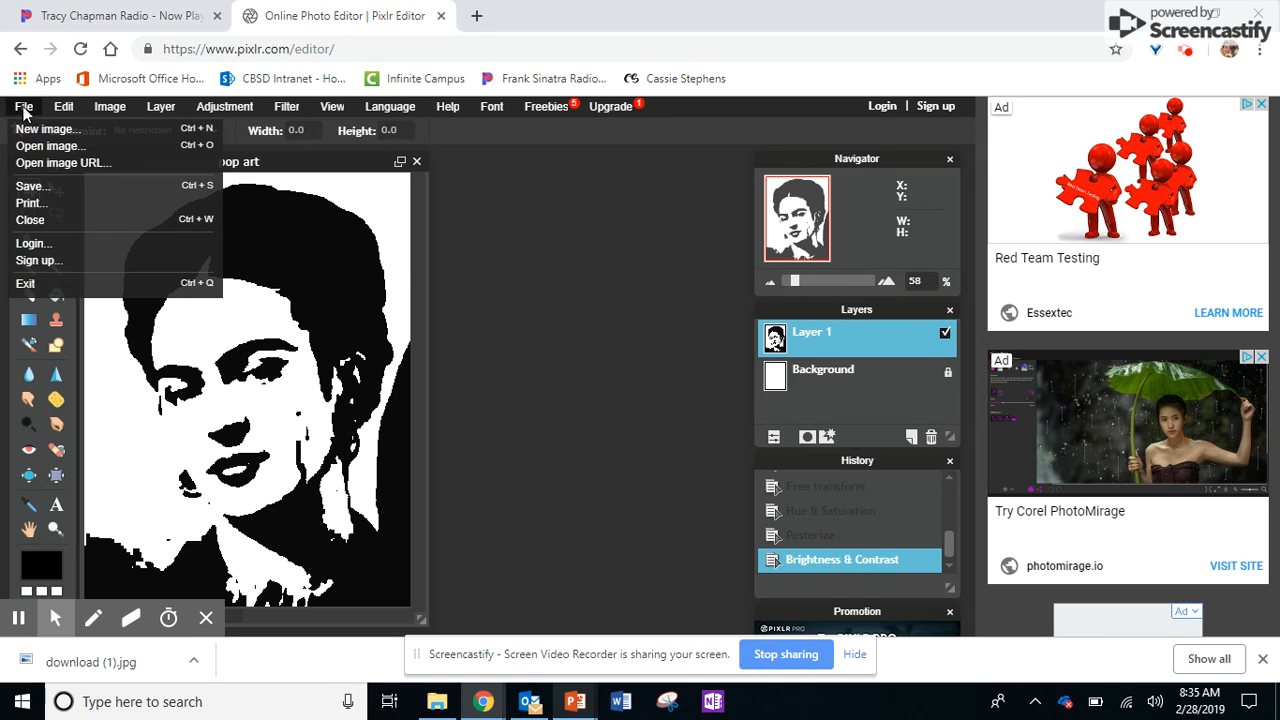
{"action": "left_click", "coordinate": [34, 187]}
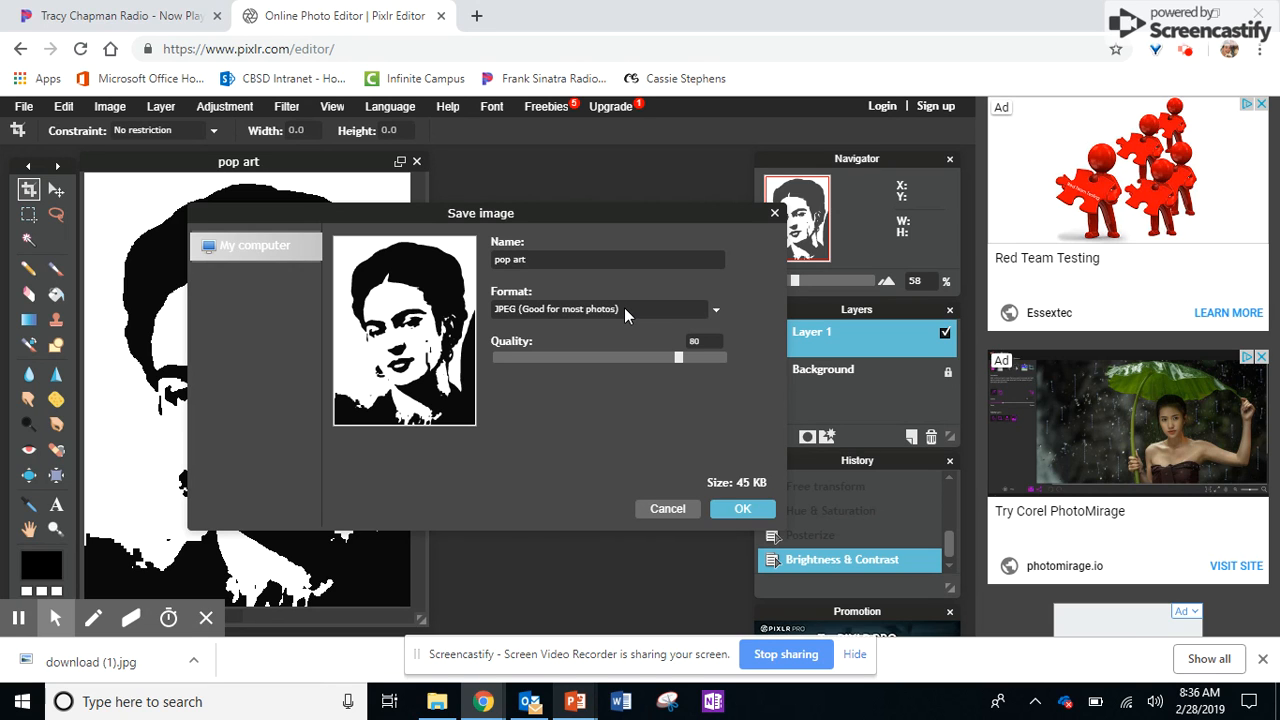
{"action": "left_click", "coordinate": [741, 509]}
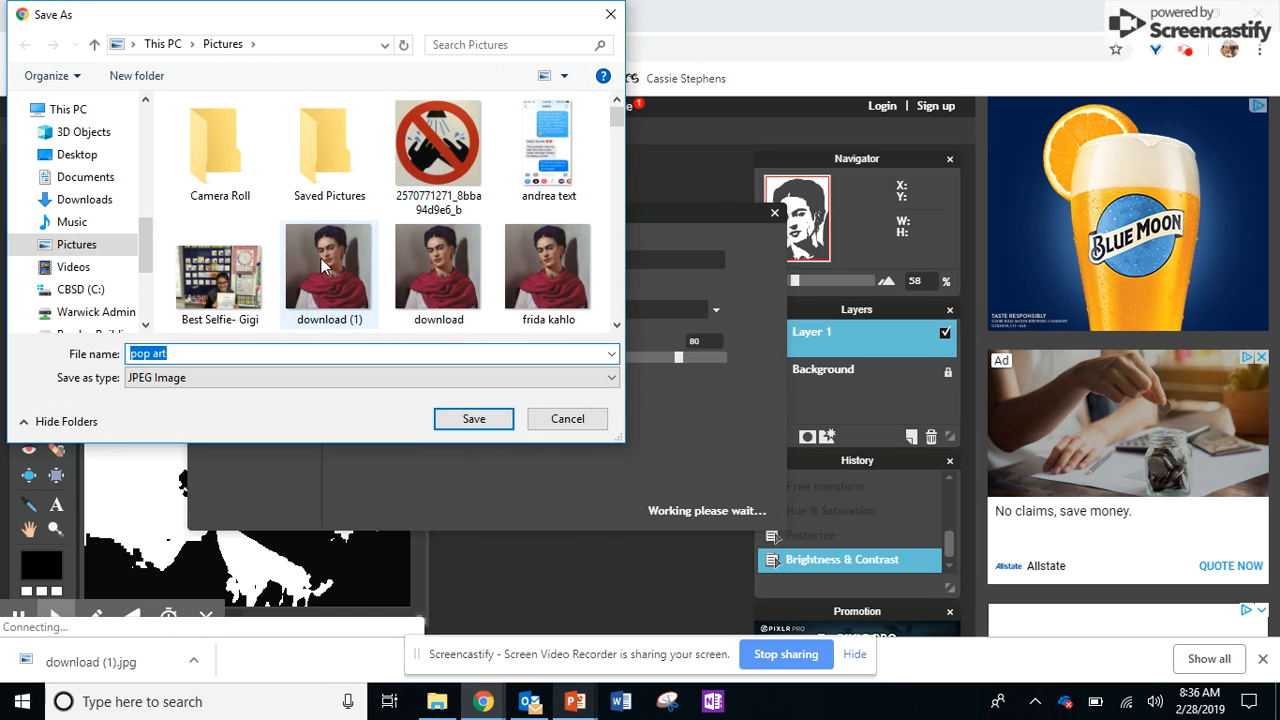
{"action": "left_click", "coordinate": [470, 421]}
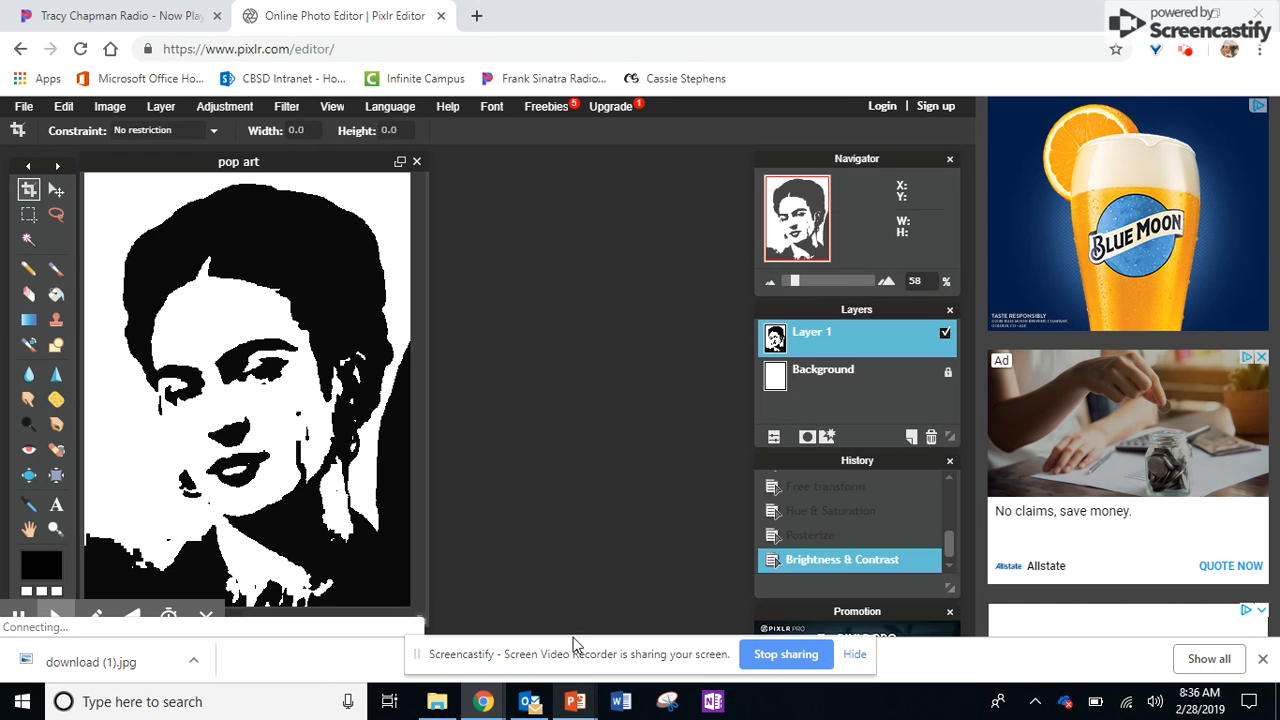
- Switch to File Explorer and find the saved "pop art" image in the Pictures folder
{"action": "left_click", "coordinate": [440, 701]}
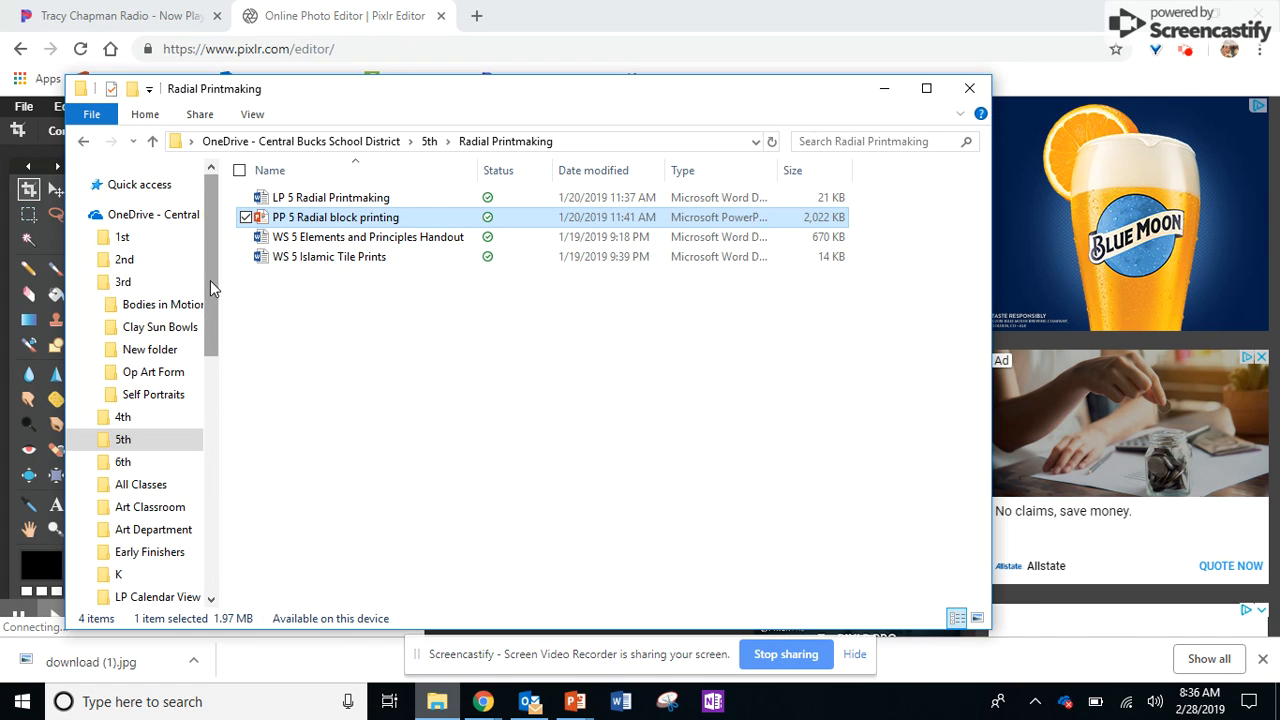
{"action": "scroll", "coordinate": [212, 480], "scroll_direction": "down", "scroll_amount": 7}
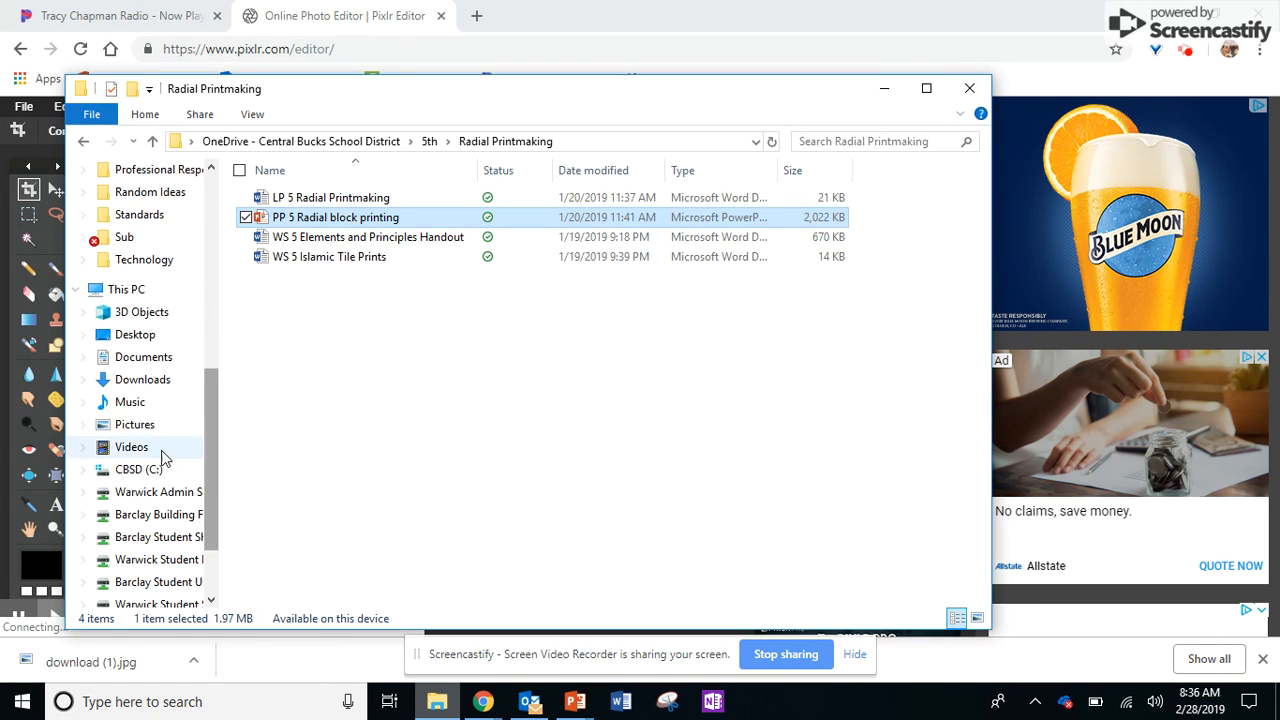
{"action": "left_click", "coordinate": [130, 424]}
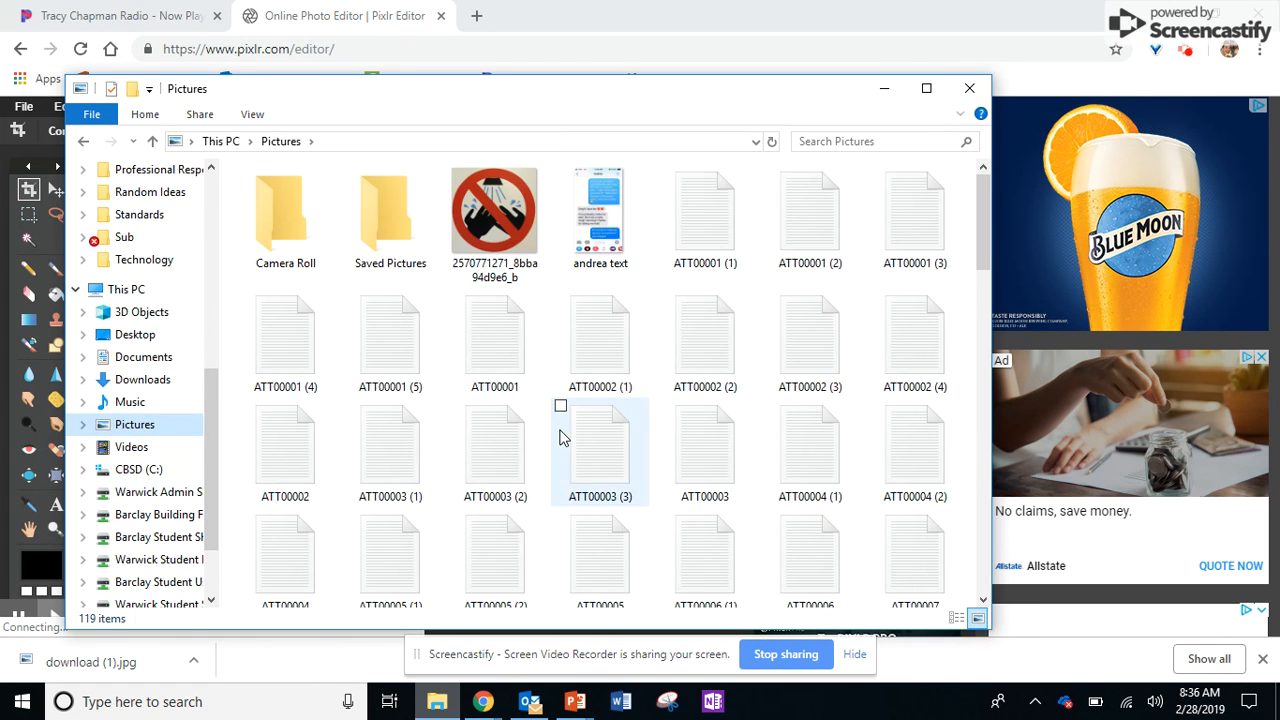
{"action": "left_click_drag", "start_coordinate": [988, 250], "coordinate": [967, 582]}
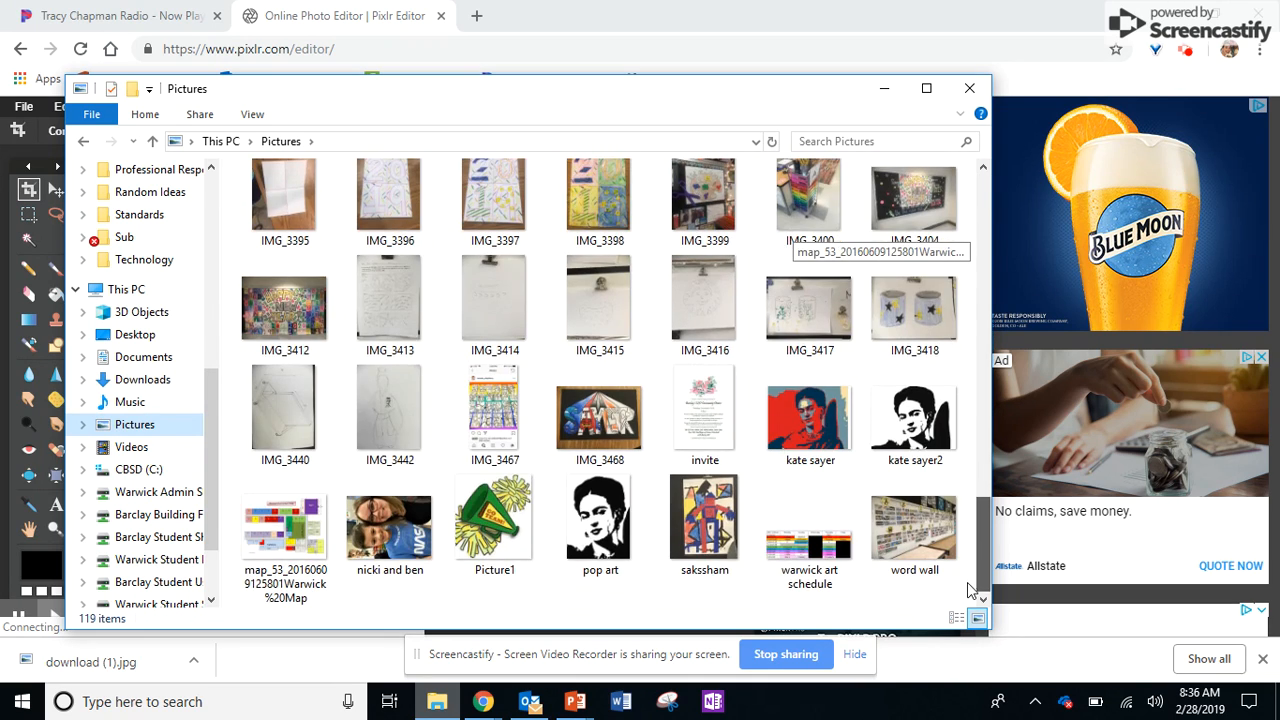
- Open the print settings for the "pop art" picture and choose the 3.5 x 5 in. (4) layout
{"action": "left_click", "coordinate": [617, 548]}
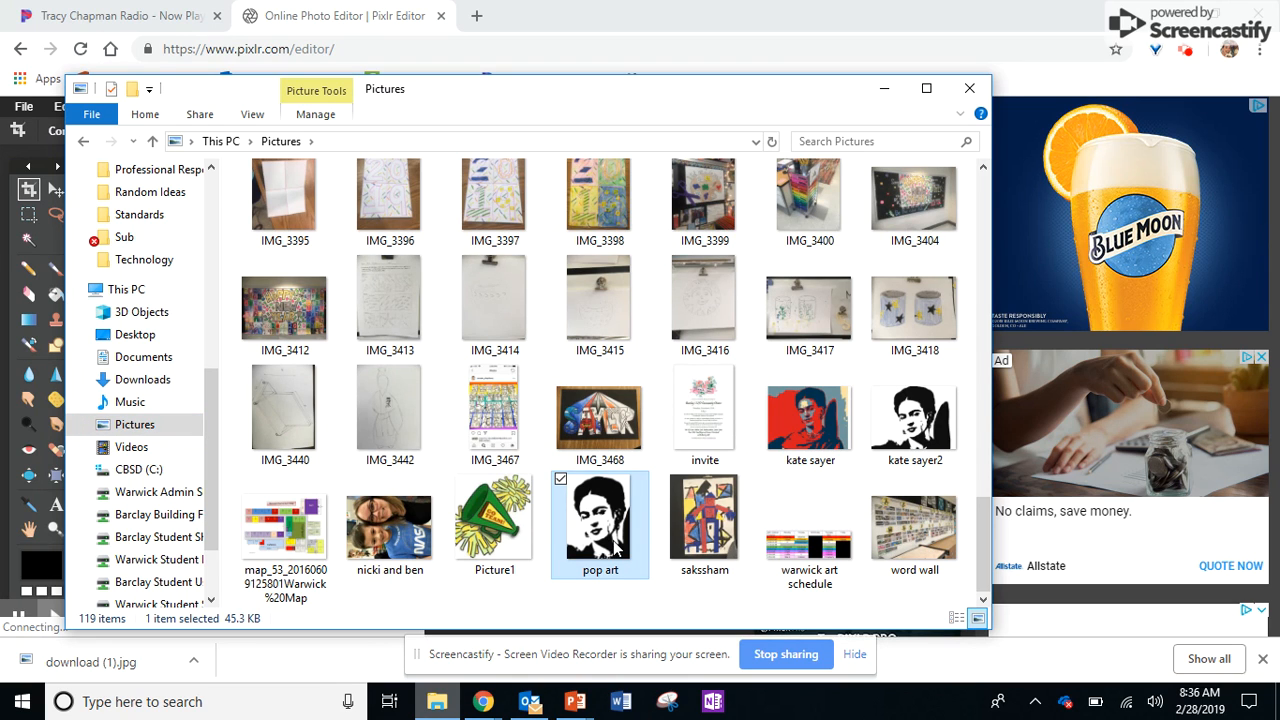
{"action": "right_click", "coordinate": [617, 548]}
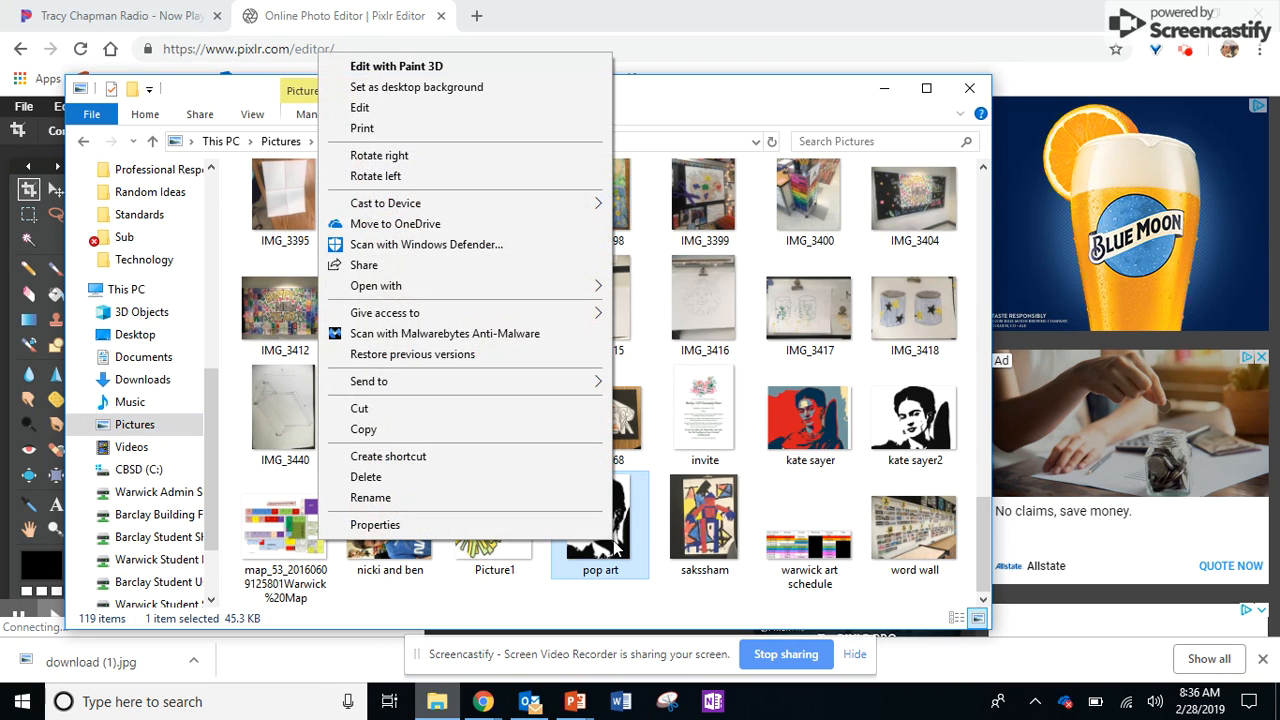
{"action": "left_click", "coordinate": [412, 134]}
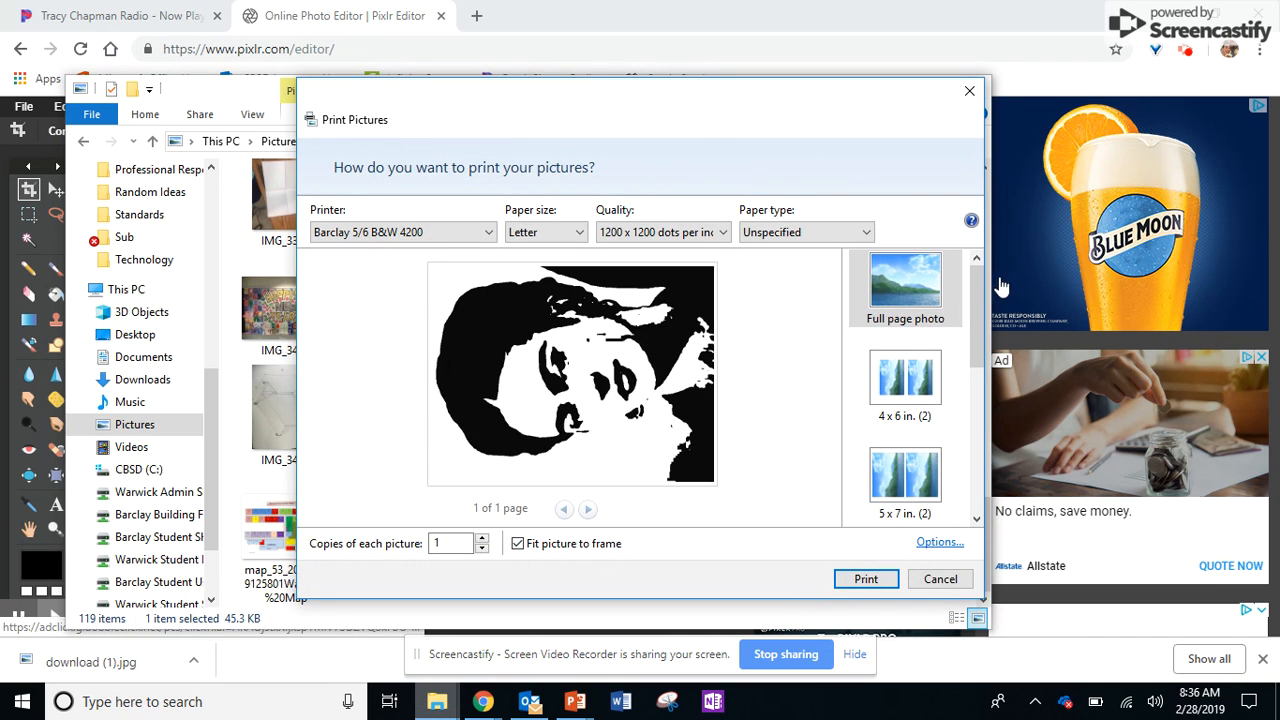
{"action": "left_click_drag", "start_coordinate": [976, 289], "coordinate": [966, 420]}
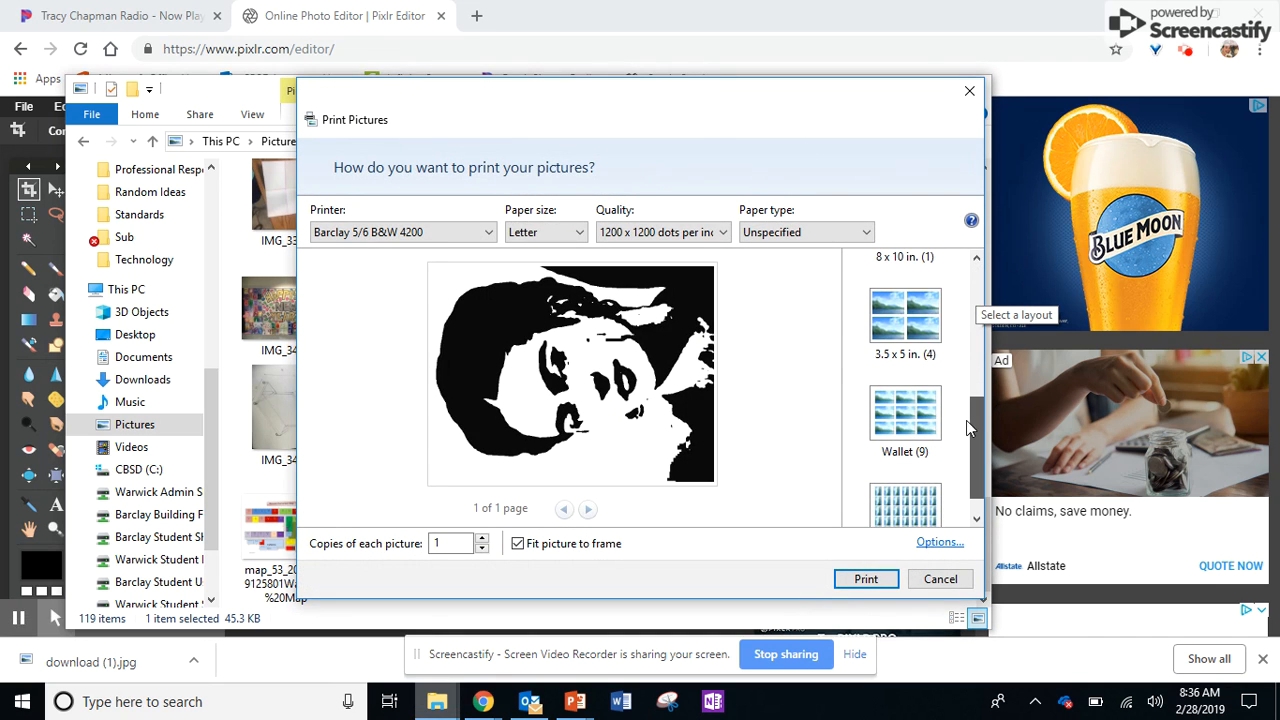
{"action": "left_click", "coordinate": [897, 322]}
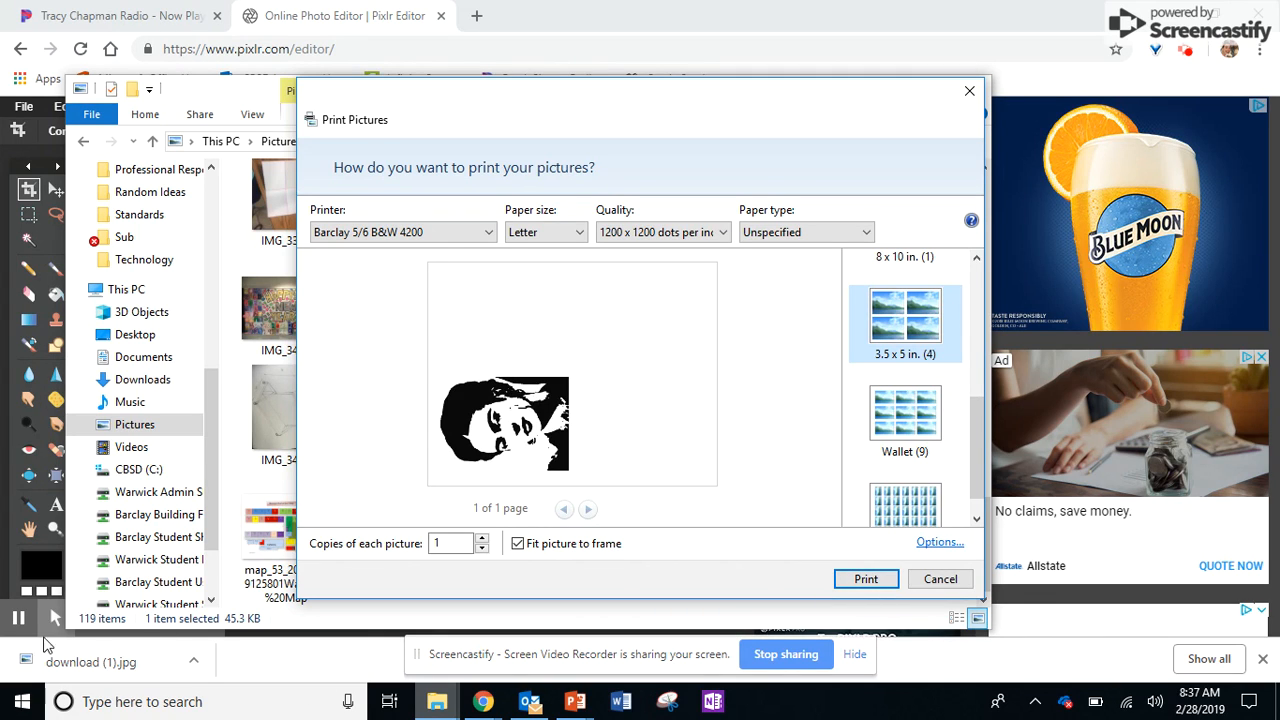
{"action": "mouse_move", "coordinate": [18, 626]}
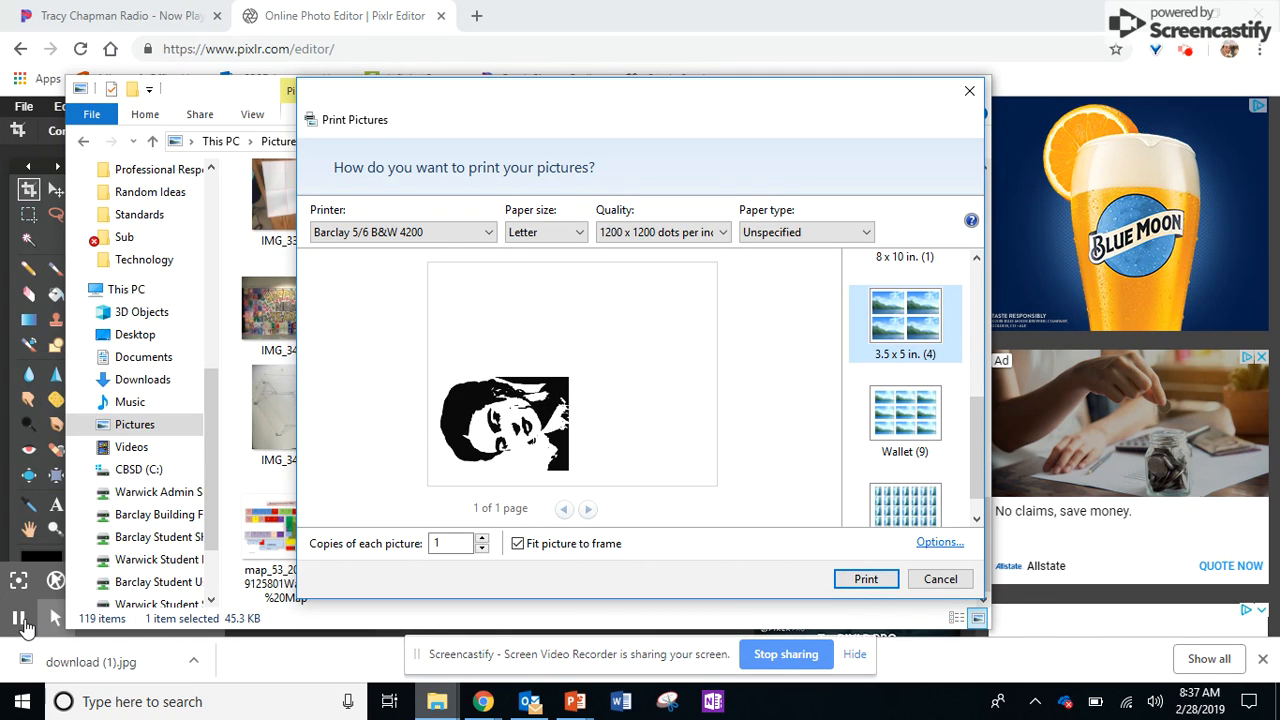